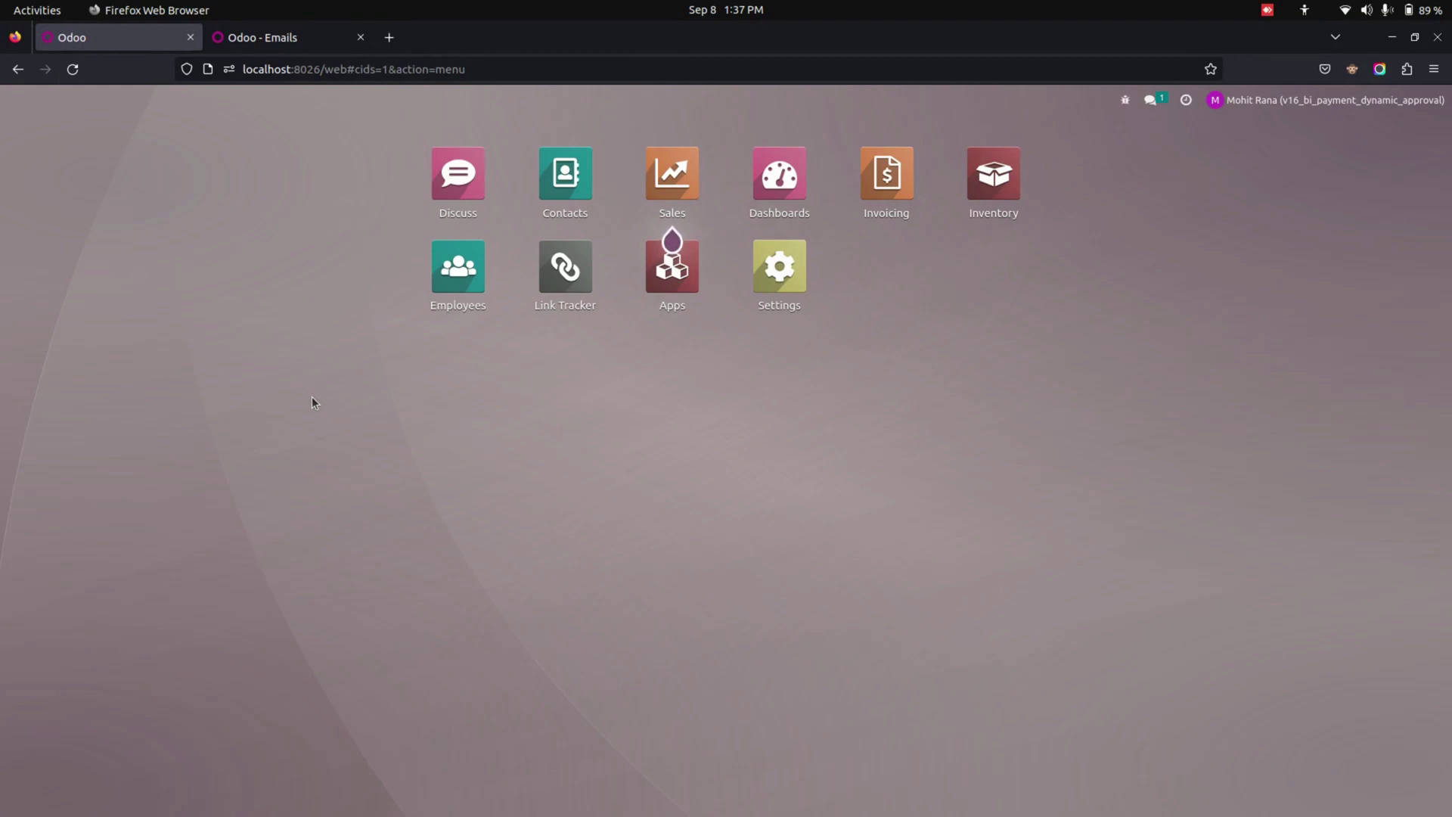
Step: Open the Payment Approval Configuration record (minimum 500.00, User and Group levels) in Invoicing
{"action": "left_click", "coordinate": [900, 196]}
{"action": "left_click", "coordinate": [446, 106]}
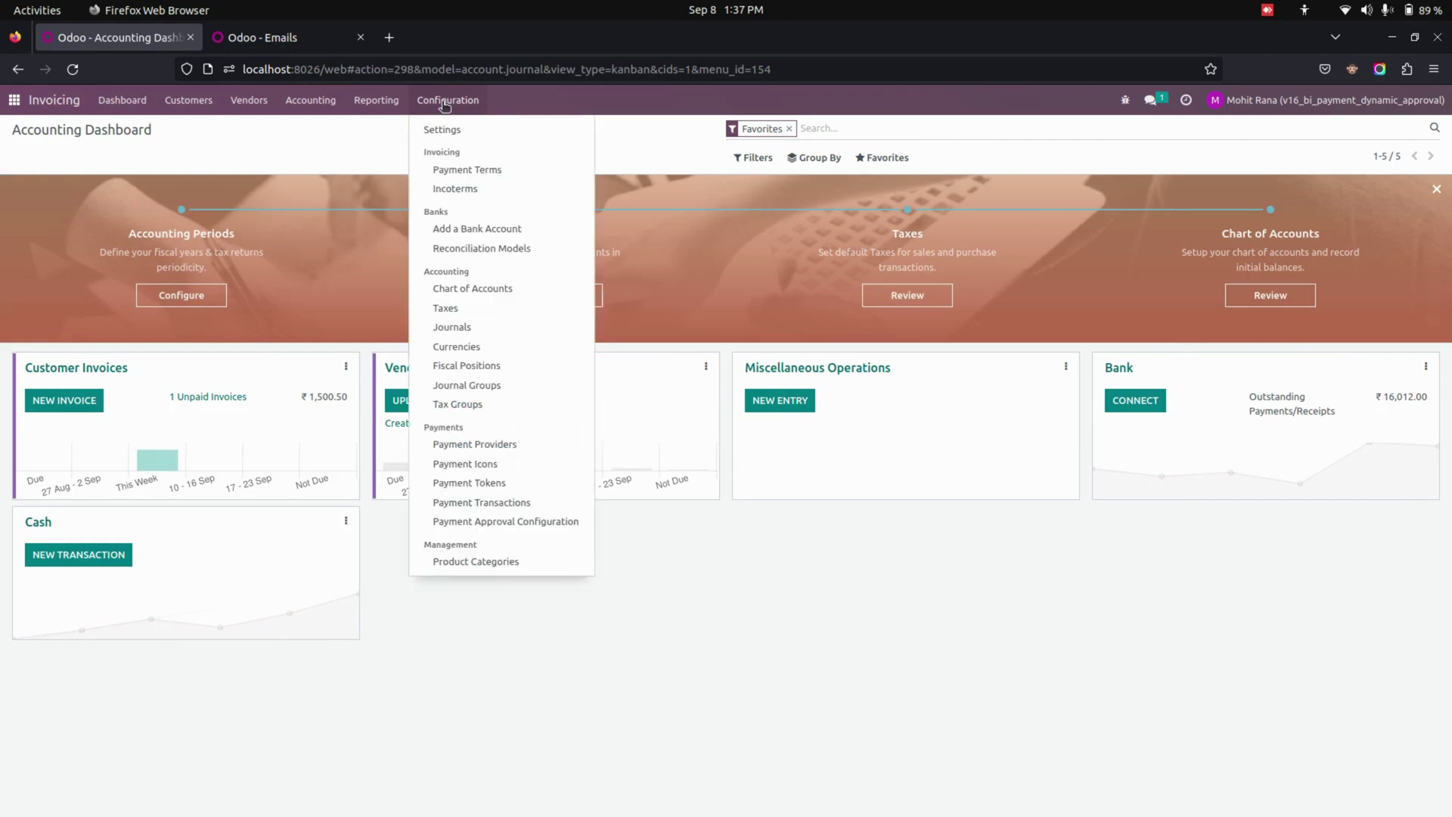
{"action": "left_click", "coordinate": [529, 527]}
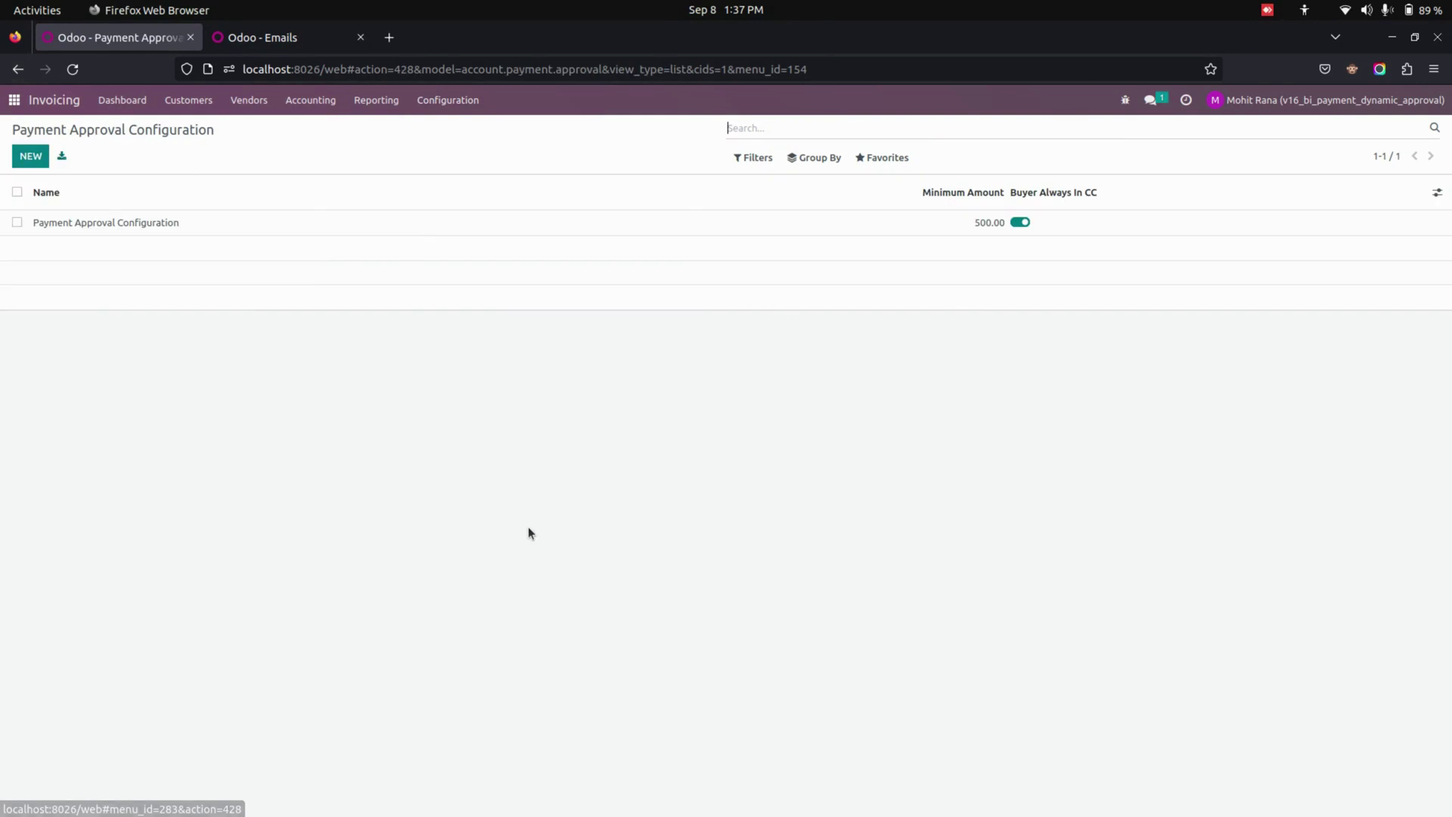
{"action": "left_click", "coordinate": [351, 222]}
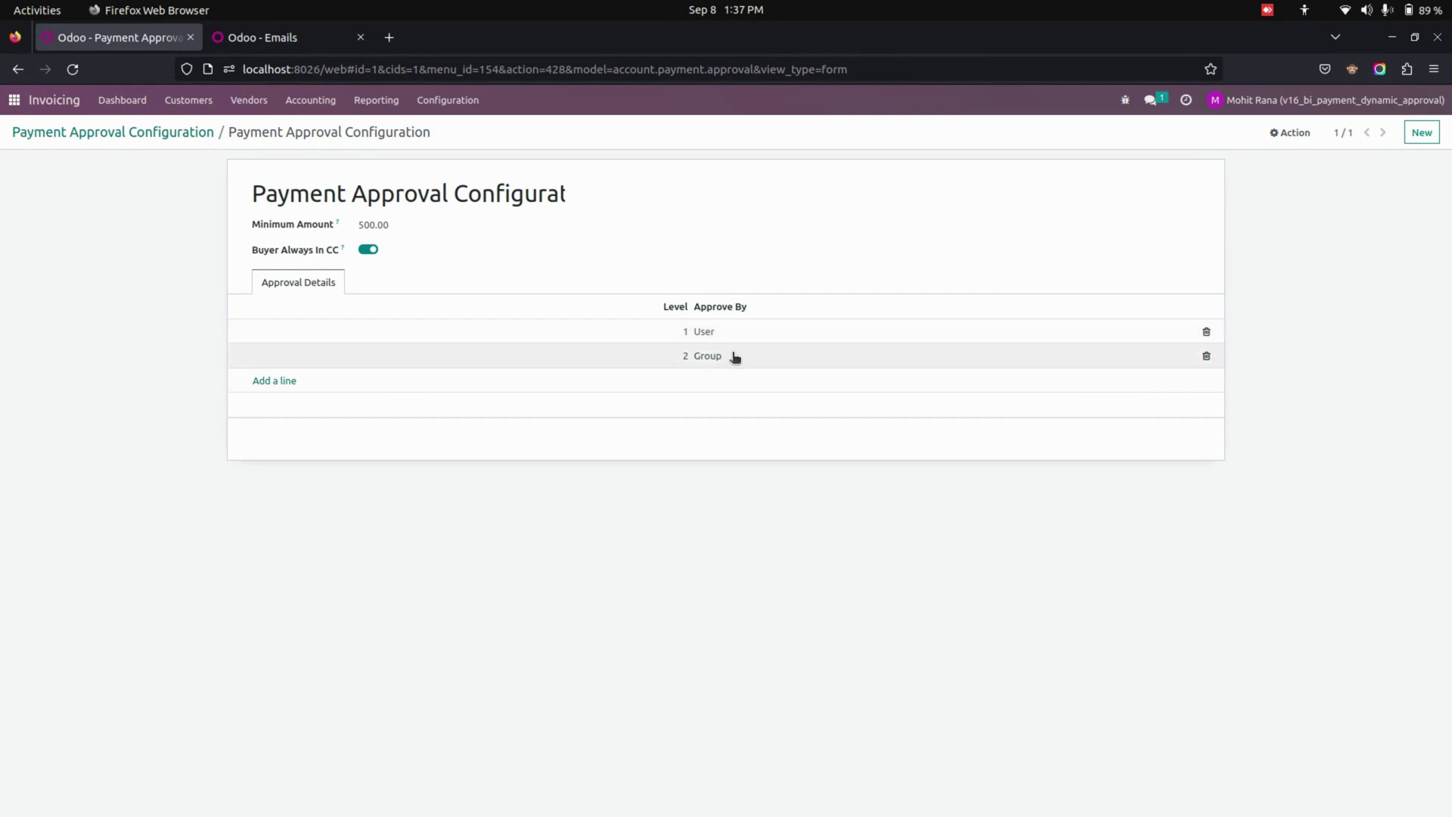
Step: Keep level 1 approved by User, set level 2 to the Payment Approval / User group, and save
{"action": "left_click", "coordinate": [720, 332]}
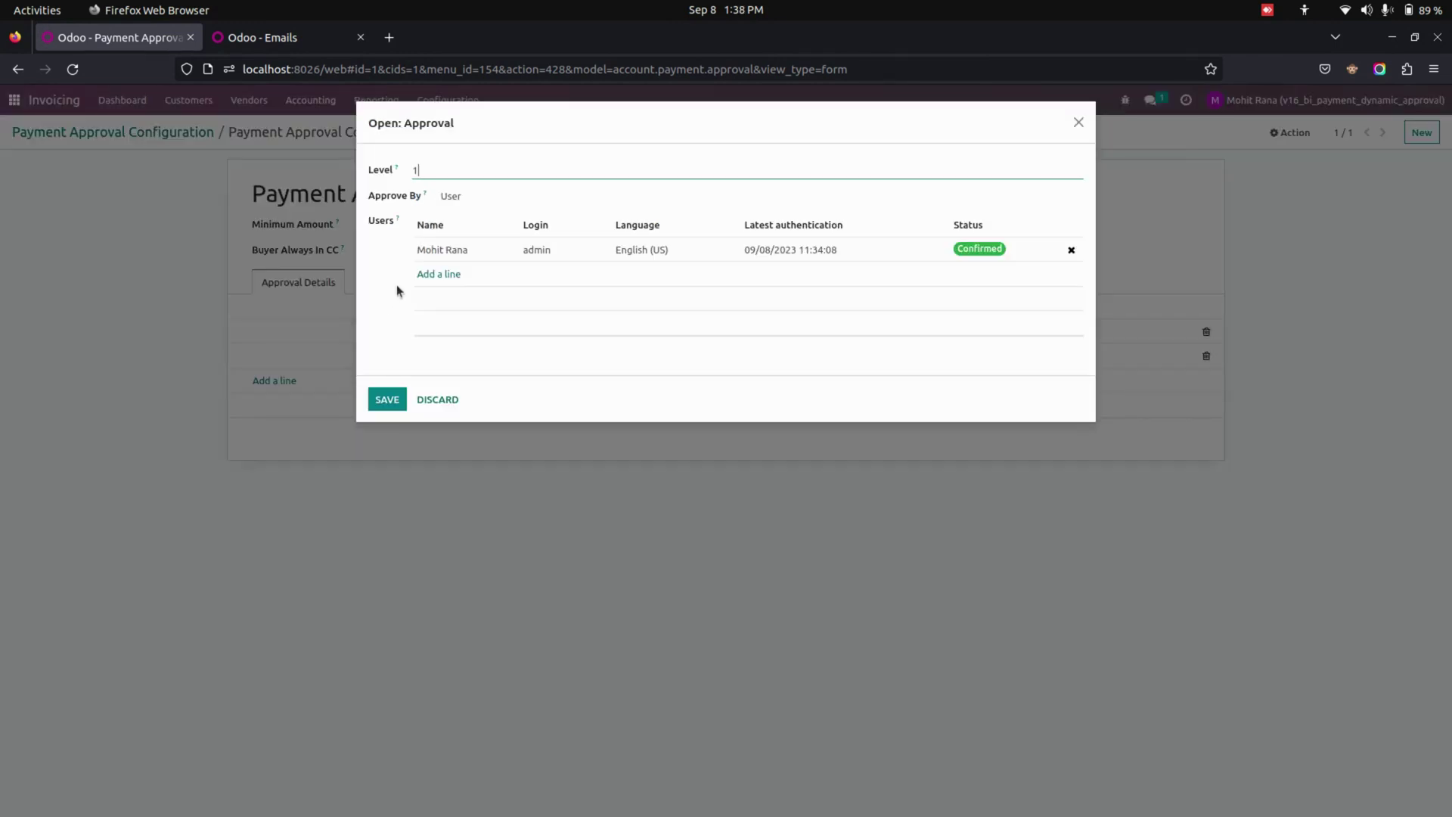
{"action": "left_click", "coordinate": [485, 196]}
{"action": "left_click", "coordinate": [485, 195]}
{"action": "left_click", "coordinate": [387, 399]}
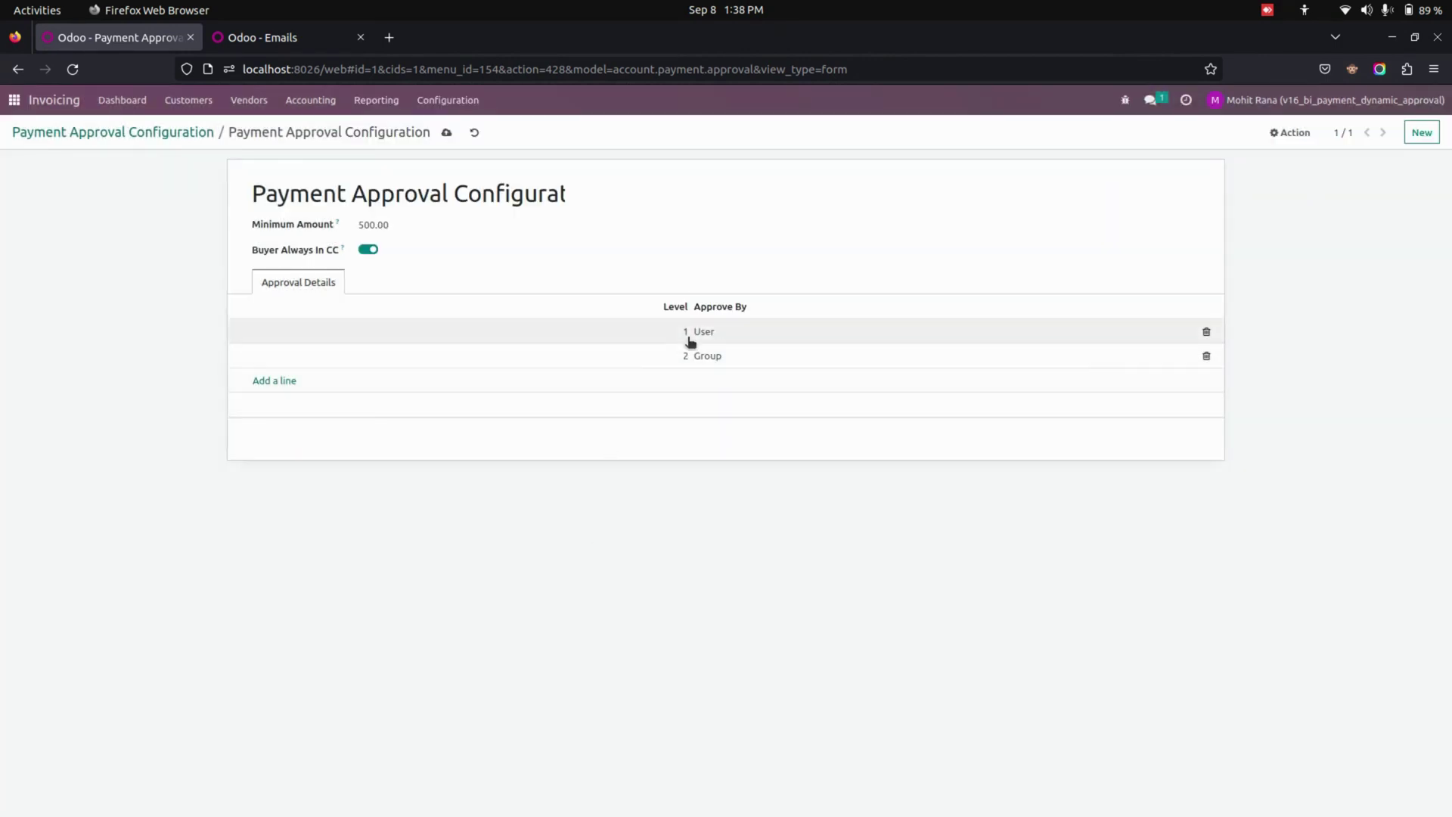
{"action": "left_click", "coordinate": [711, 356]}
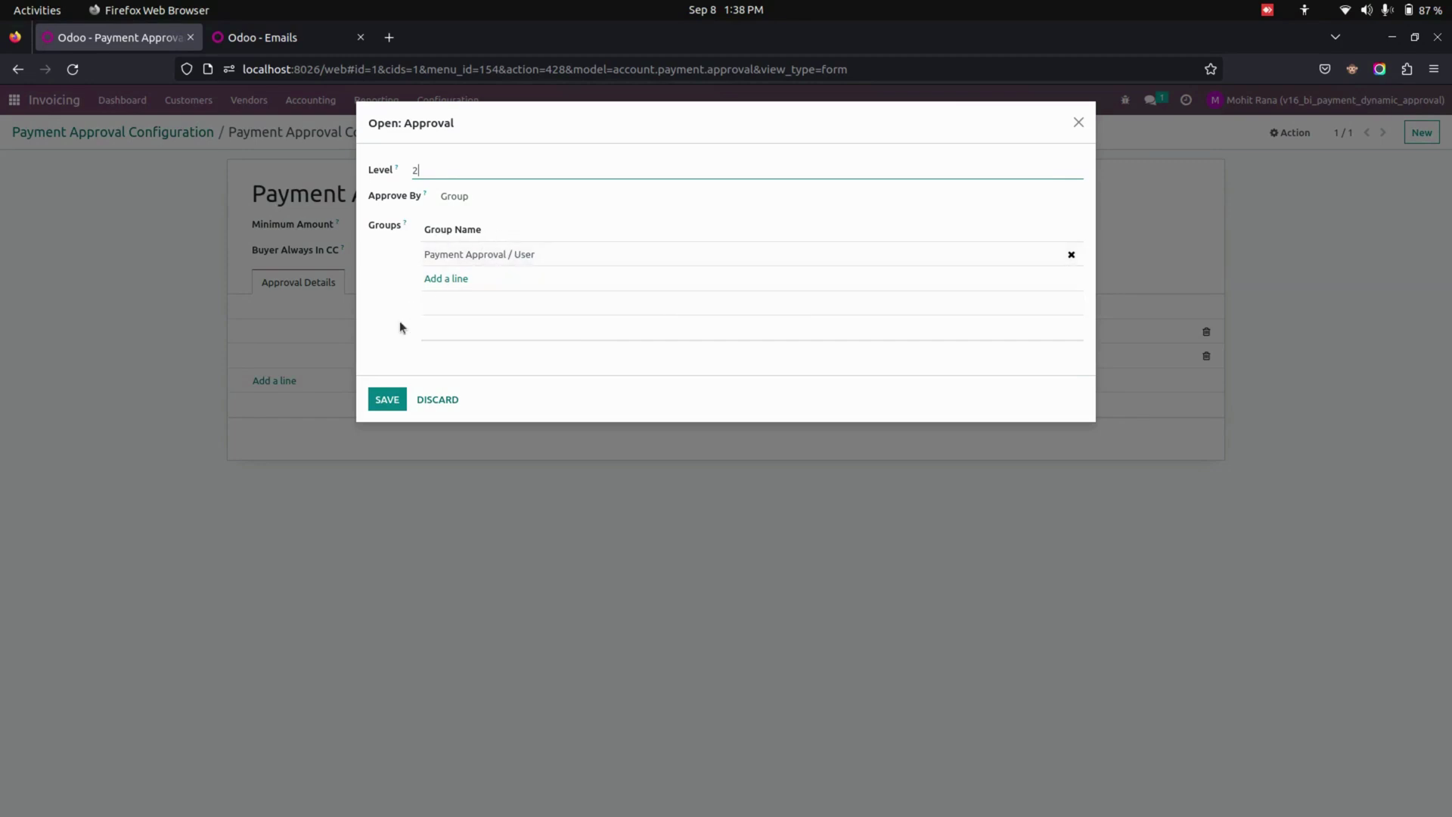
{"action": "left_click", "coordinate": [378, 403]}
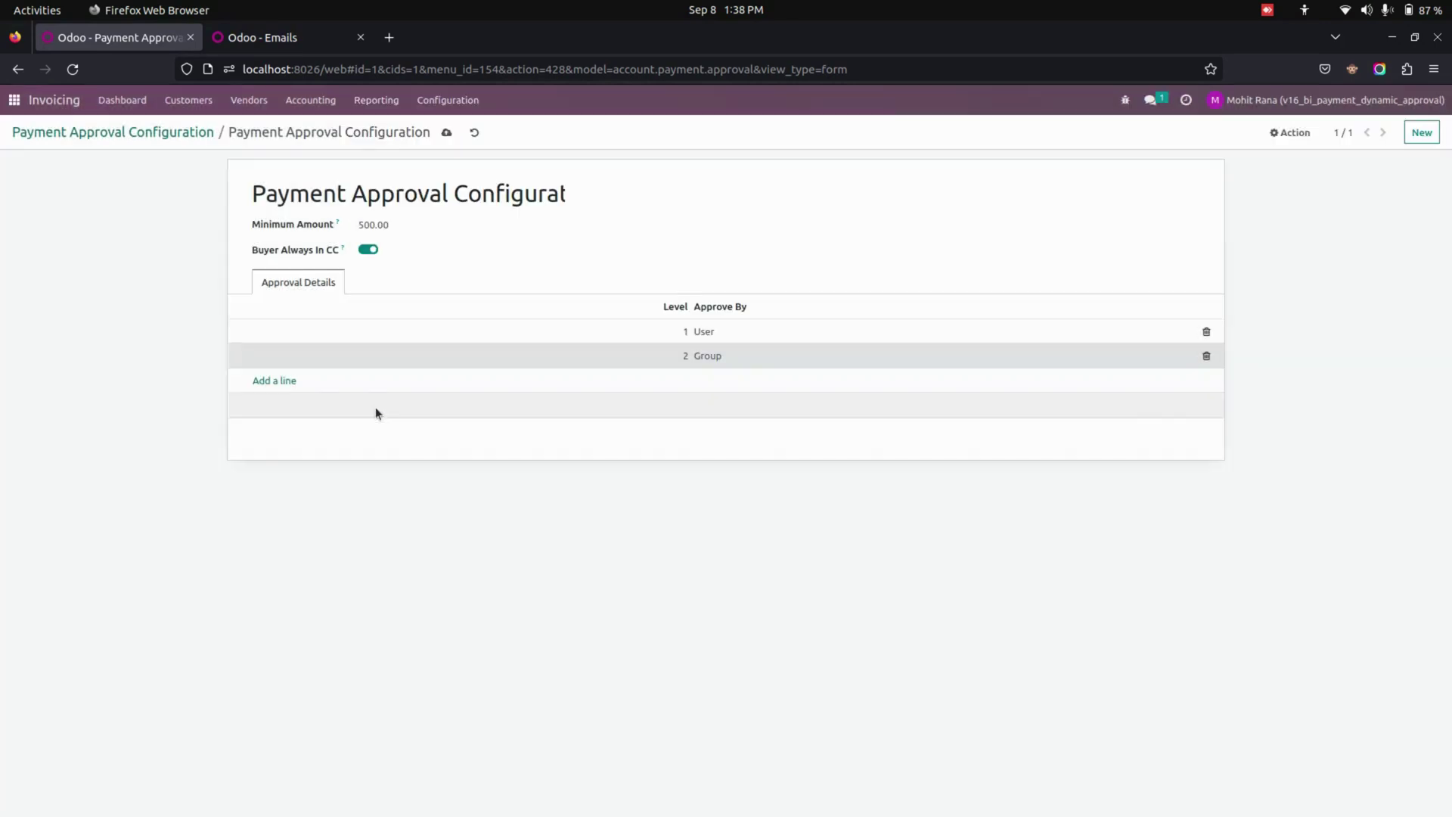
{"action": "left_click", "coordinate": [447, 133]}
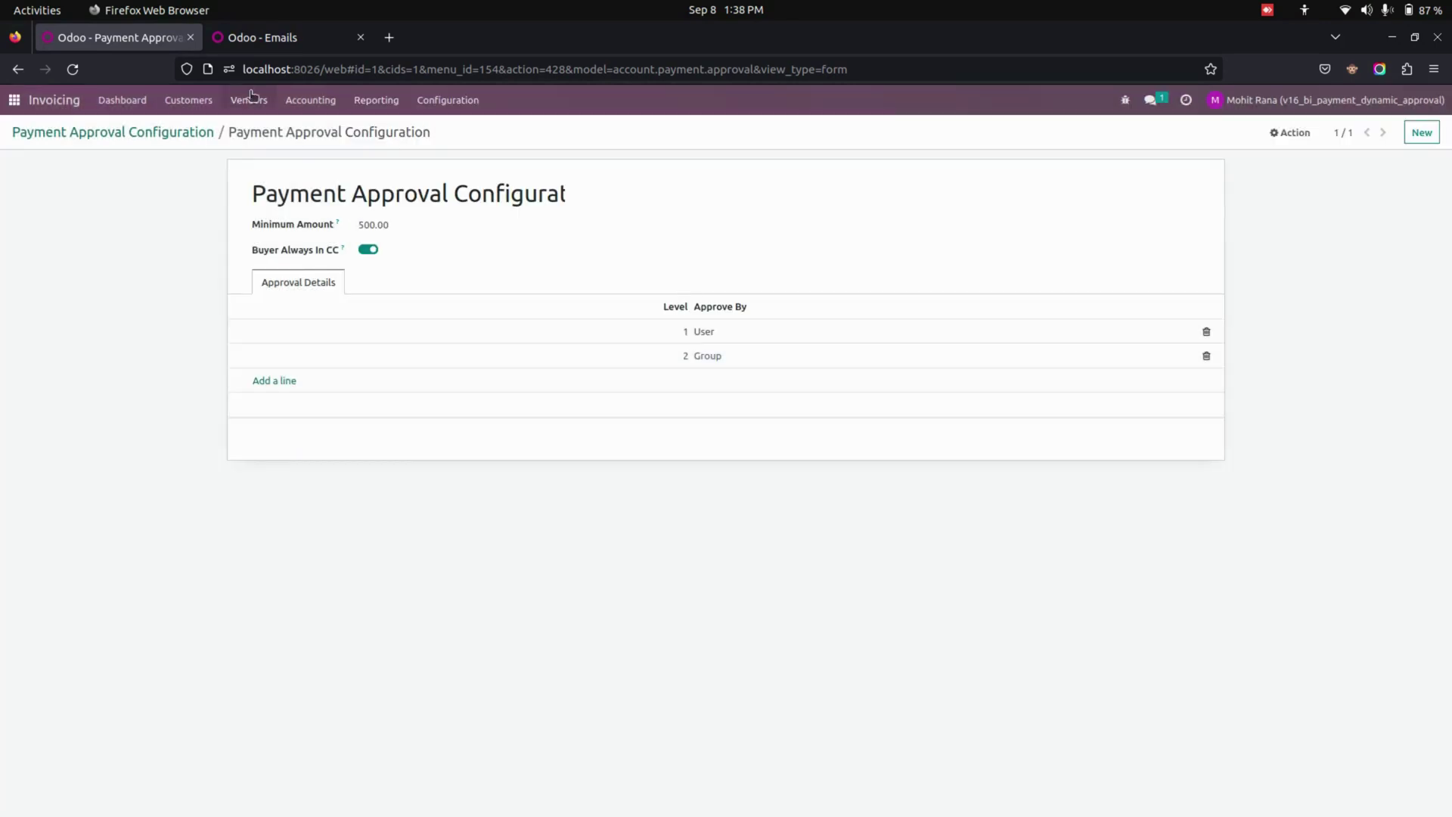
{"action": "left_click", "coordinate": [191, 105]}
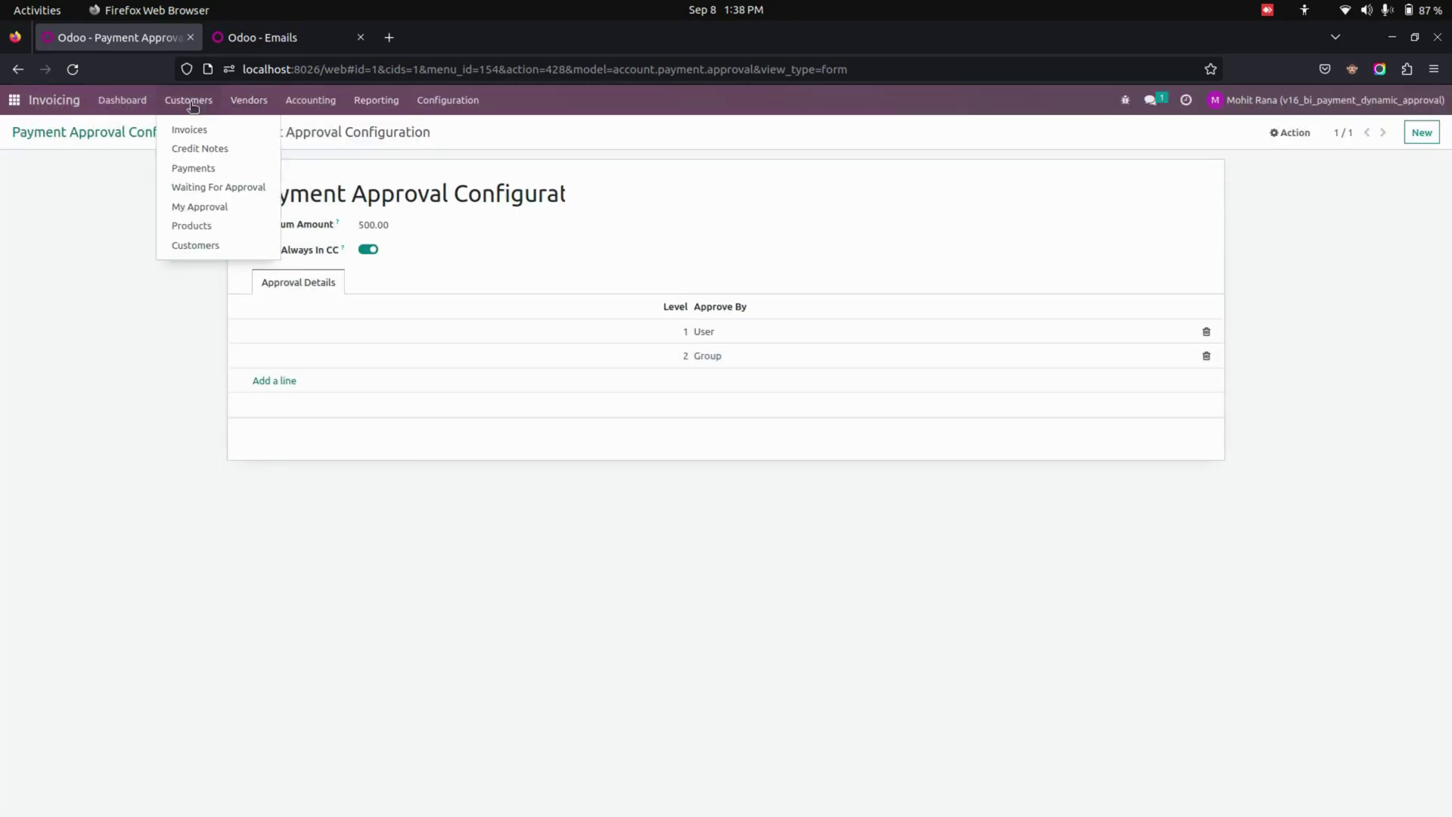
Step: Create a customer payment of 1500 for the chosen customer and confirm it for approval
{"action": "left_click", "coordinate": [196, 165]}
{"action": "left_click", "coordinate": [31, 157]}
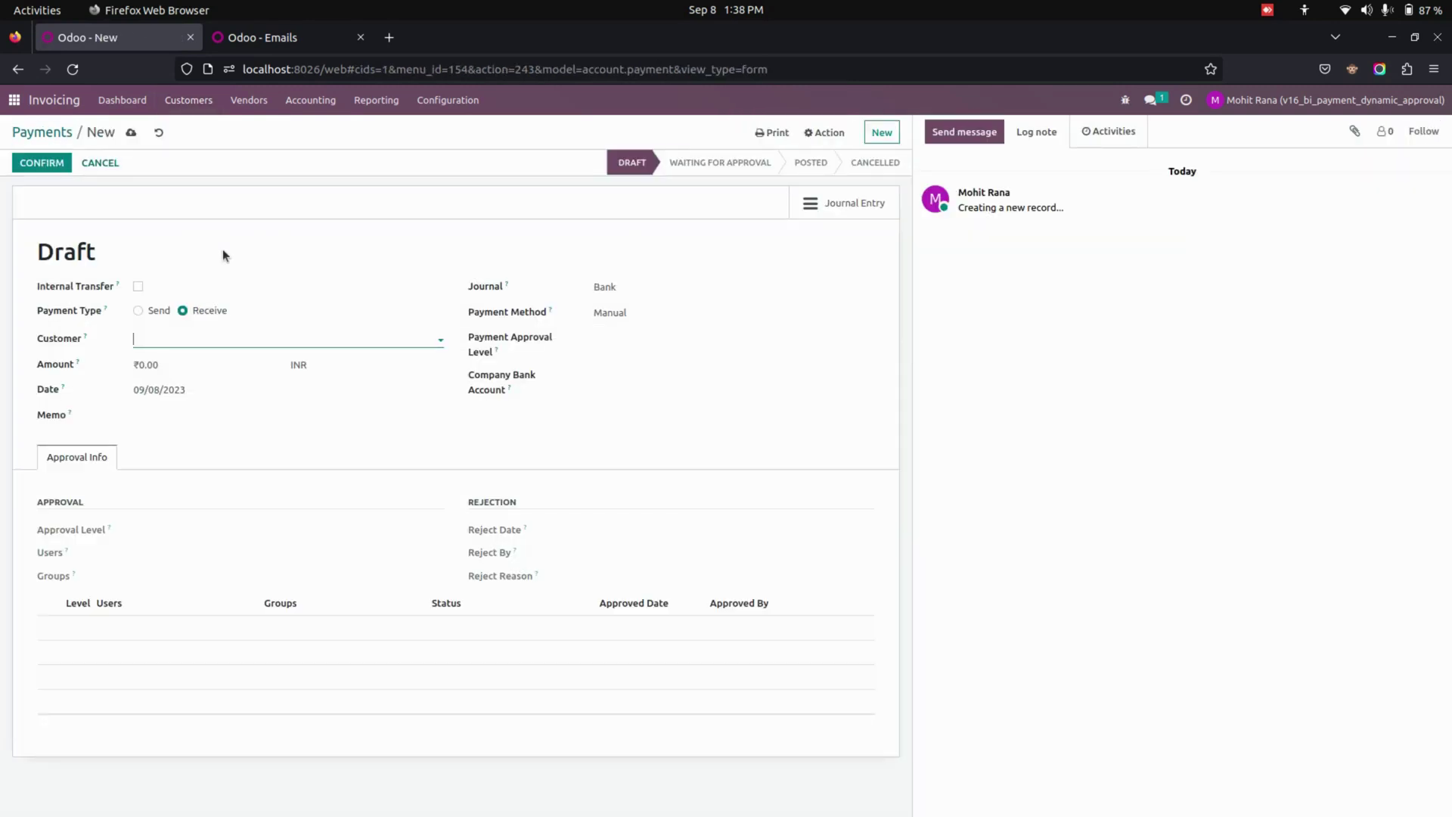
{"action": "left_click", "coordinate": [215, 338]}
{"action": "left_click", "coordinate": [192, 425]}
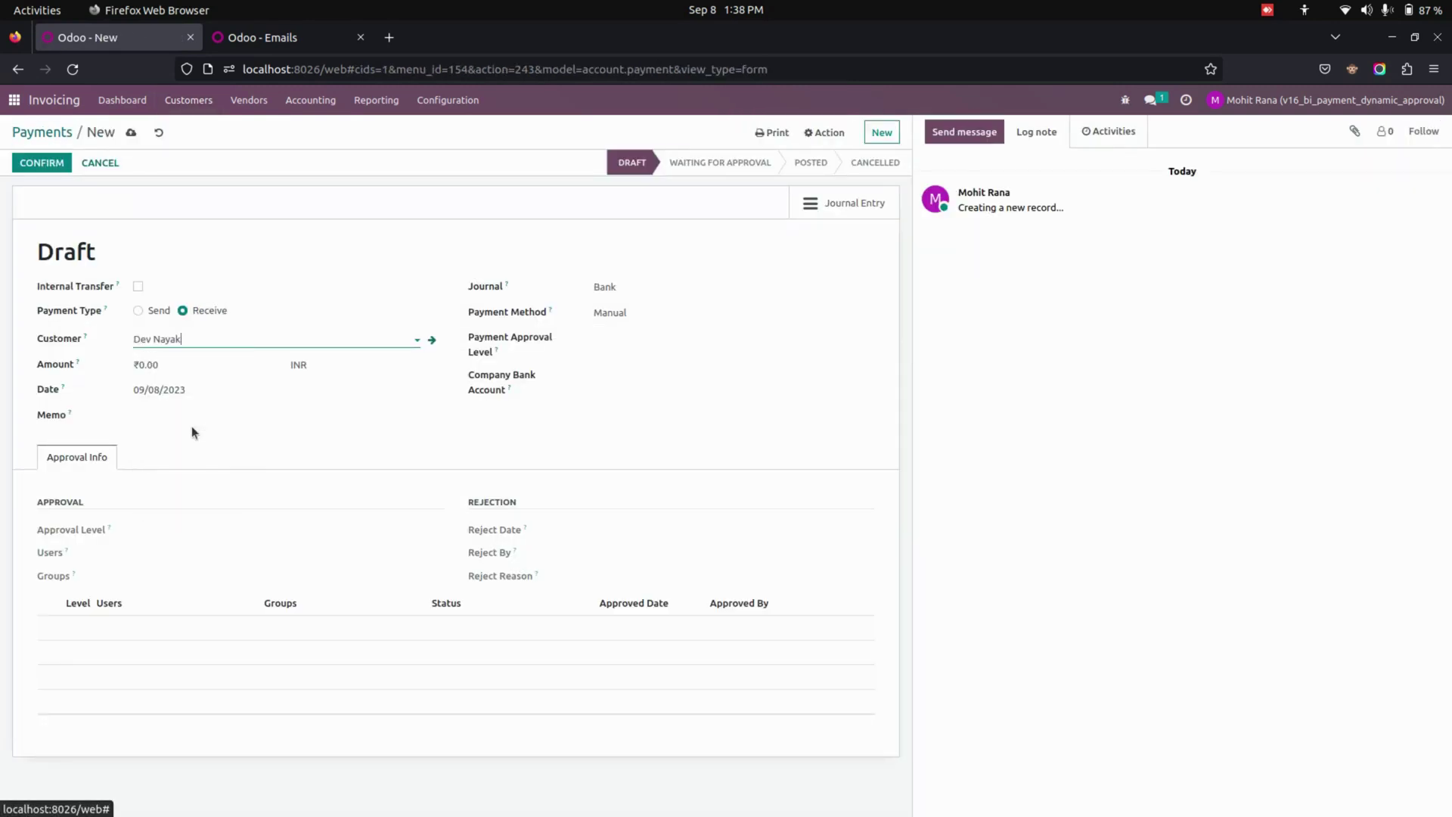
{"action": "left_click", "coordinate": [234, 363]}
{"action": "type", "text": "1500"}
{"action": "left_click", "coordinate": [489, 415]}
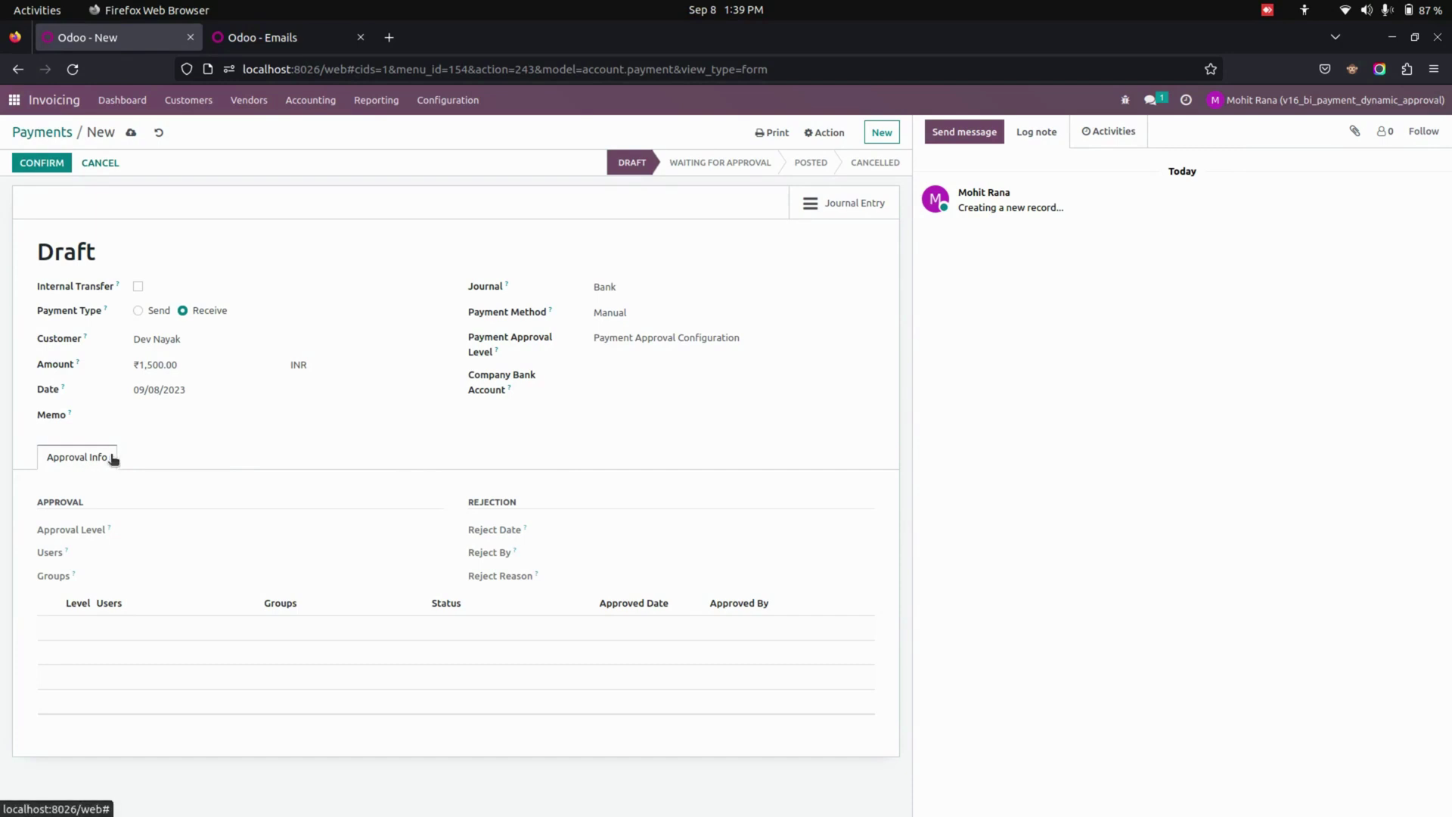
{"action": "left_click", "coordinate": [45, 163]}
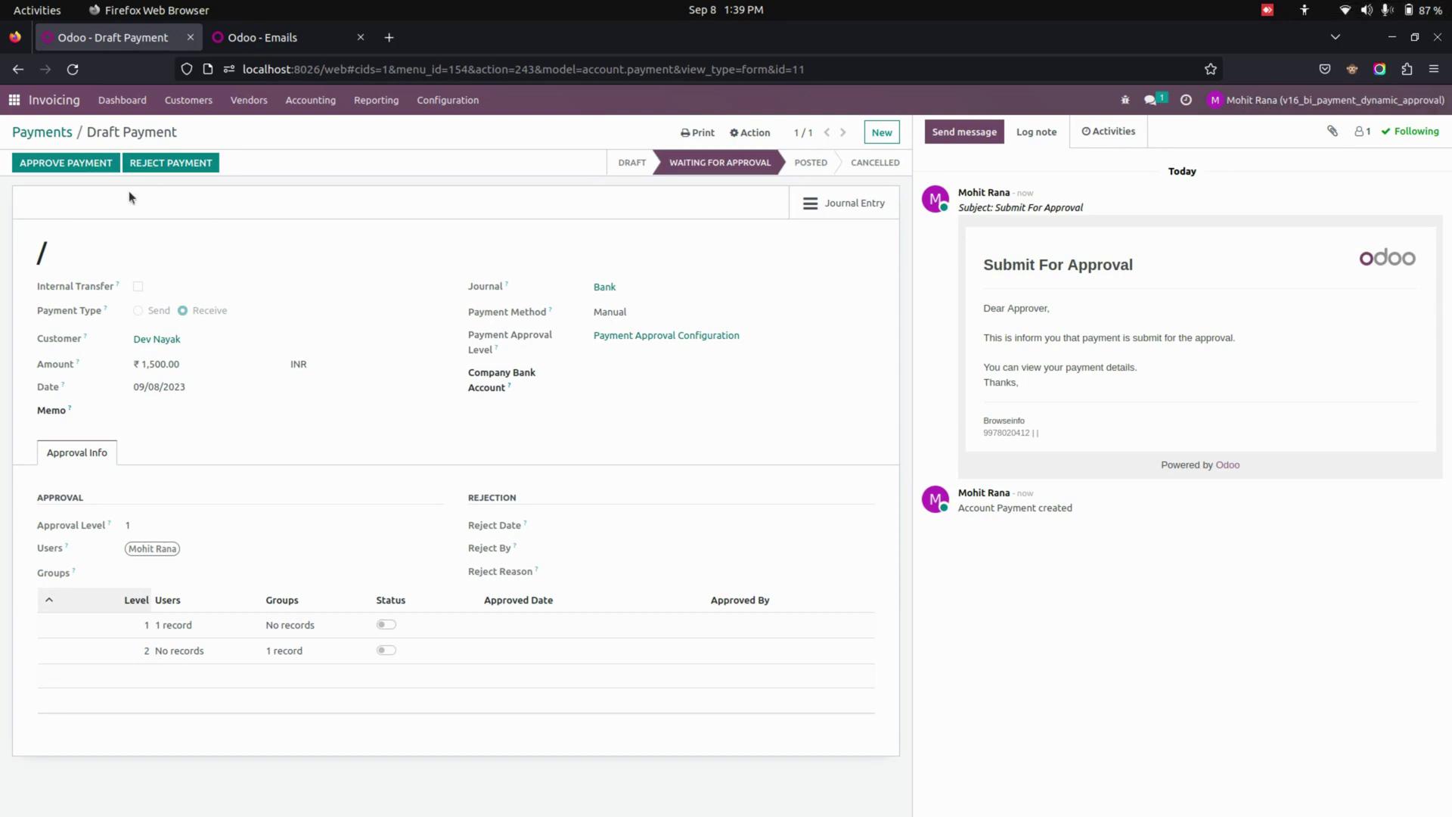
Step: Approve the ₹1,500 payment at level 1, then view the Emails log
{"action": "left_click", "coordinate": [97, 162]}
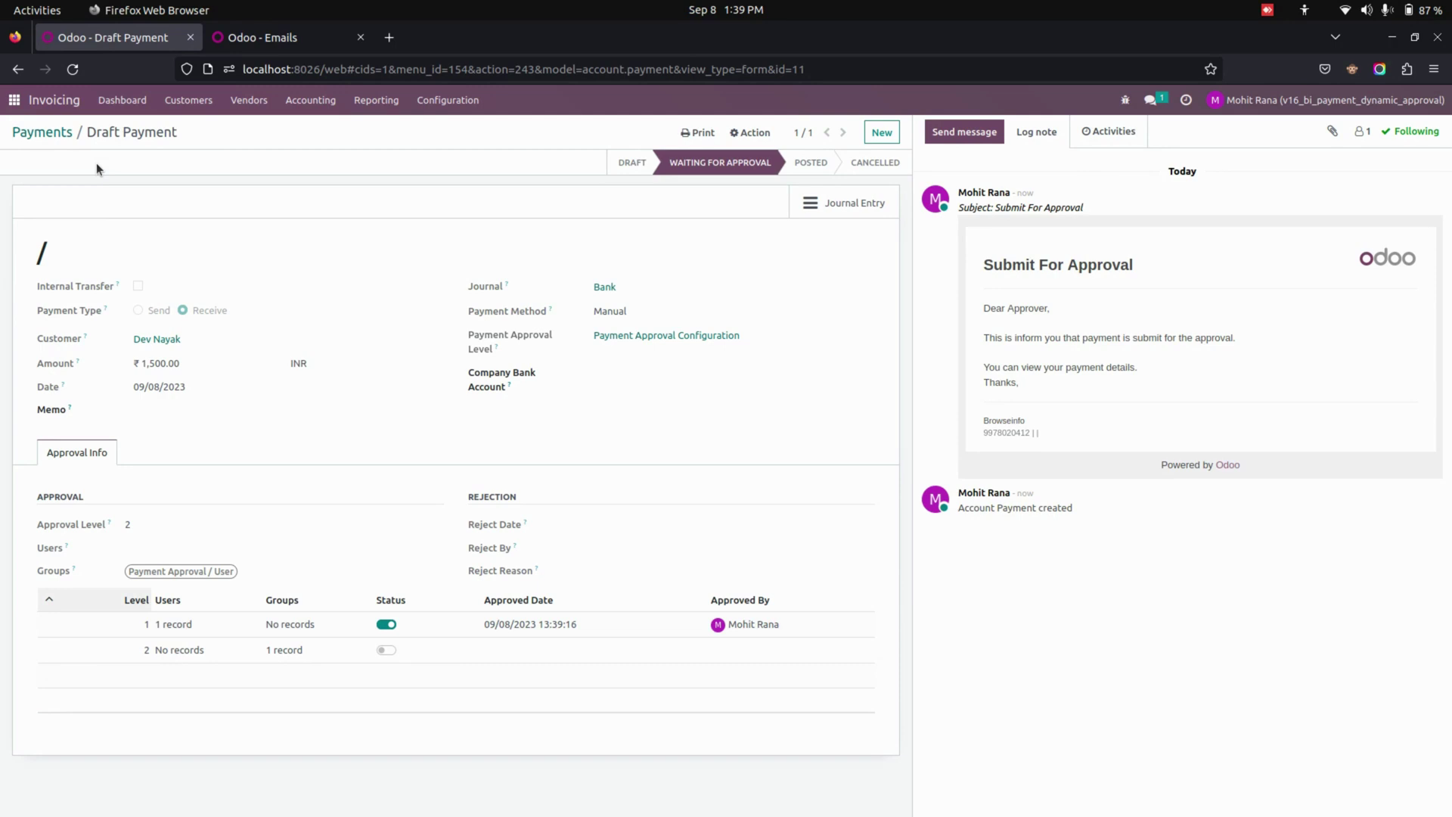
{"action": "left_click", "coordinate": [261, 37]}
{"action": "left_click", "coordinate": [132, 37]}
{"action": "left_click", "coordinate": [269, 34]}
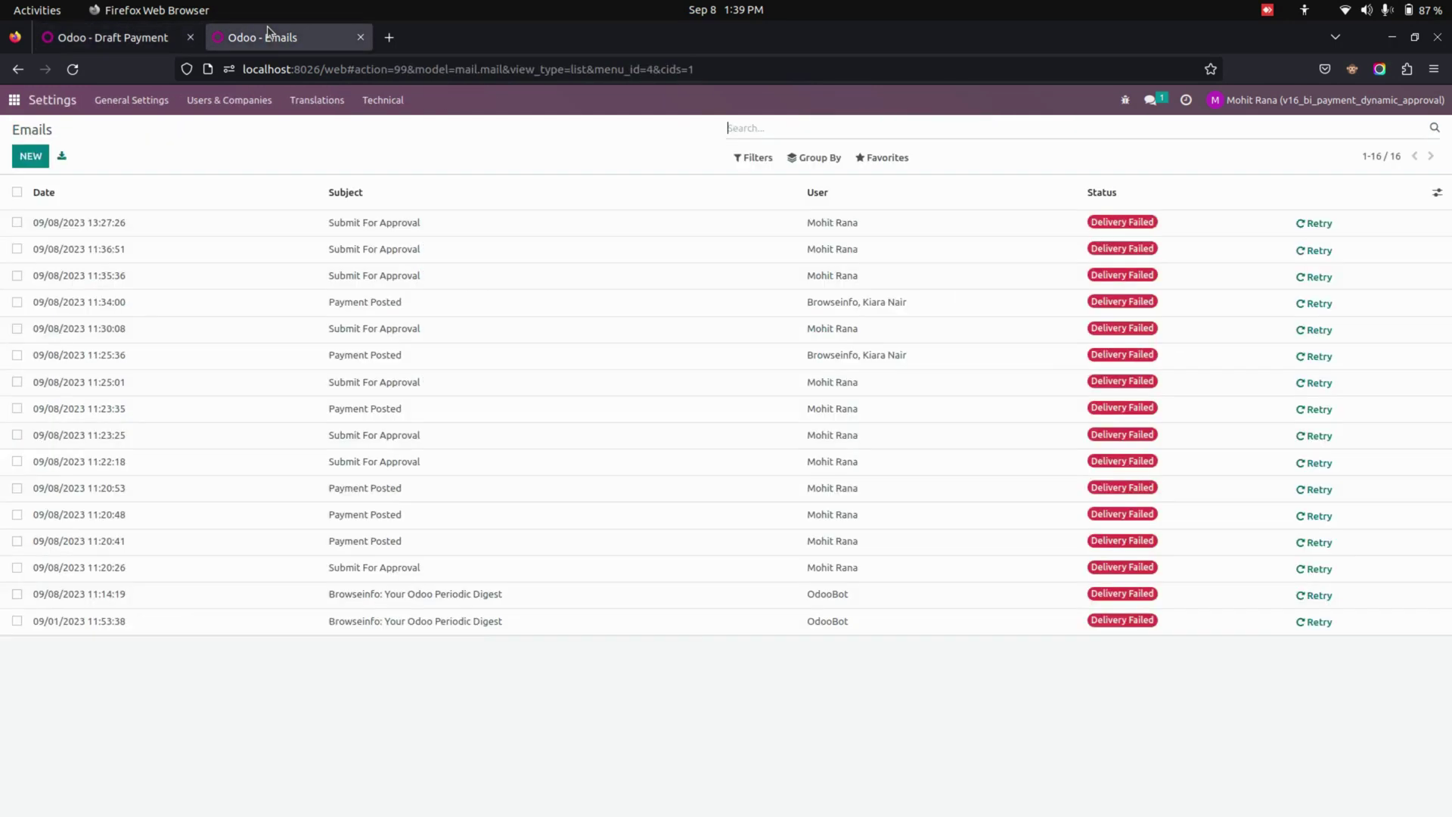
Step: Read the newest Submit For Approval email, then go back to the payment awaiting level 2
{"action": "left_click", "coordinate": [512, 220]}
{"action": "scroll", "coordinate": [525, 379], "scroll_direction": "down", "scroll_amount": 3}
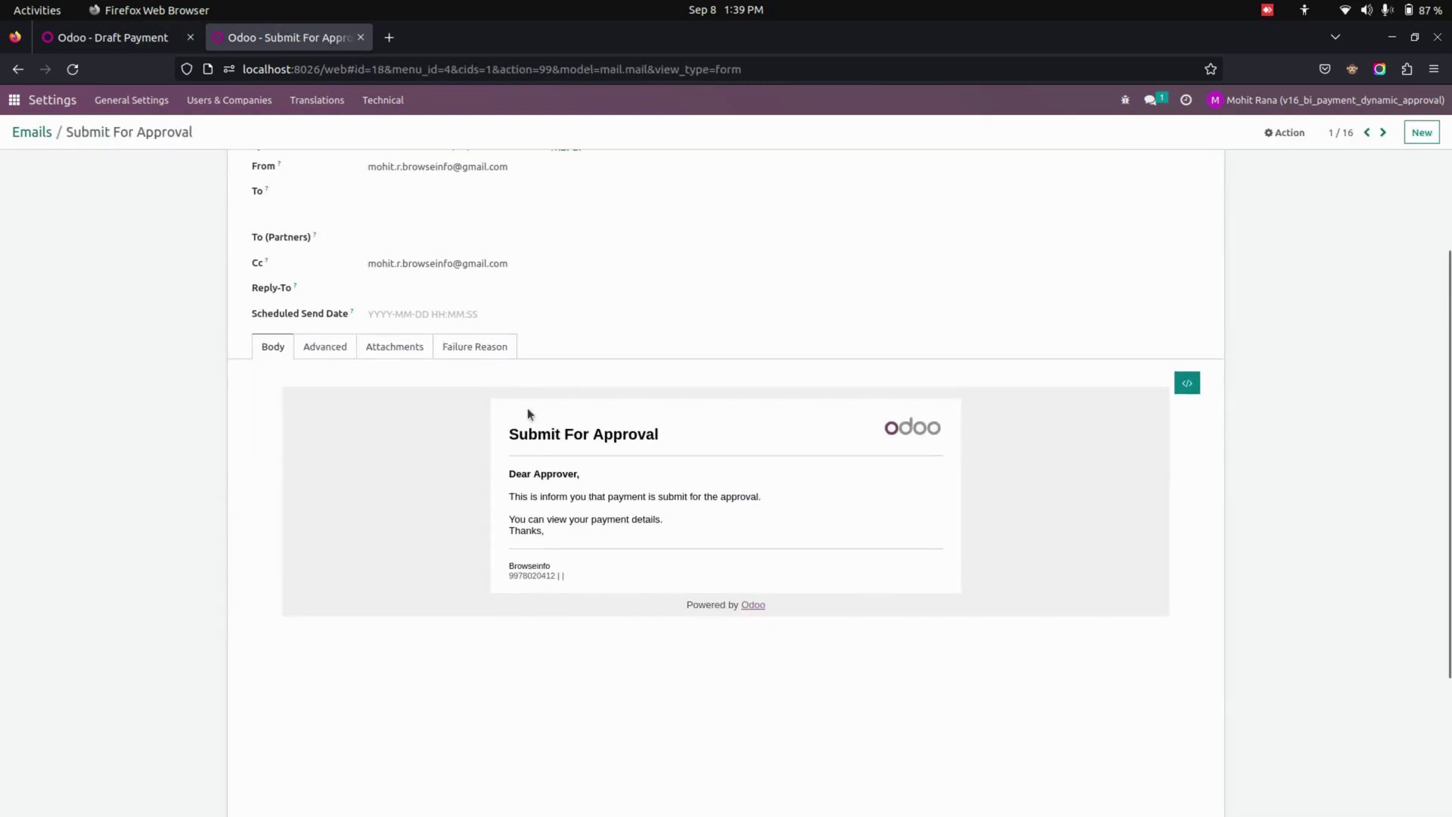
{"action": "scroll", "coordinate": [512, 645], "scroll_direction": "up", "scroll_amount": 3}
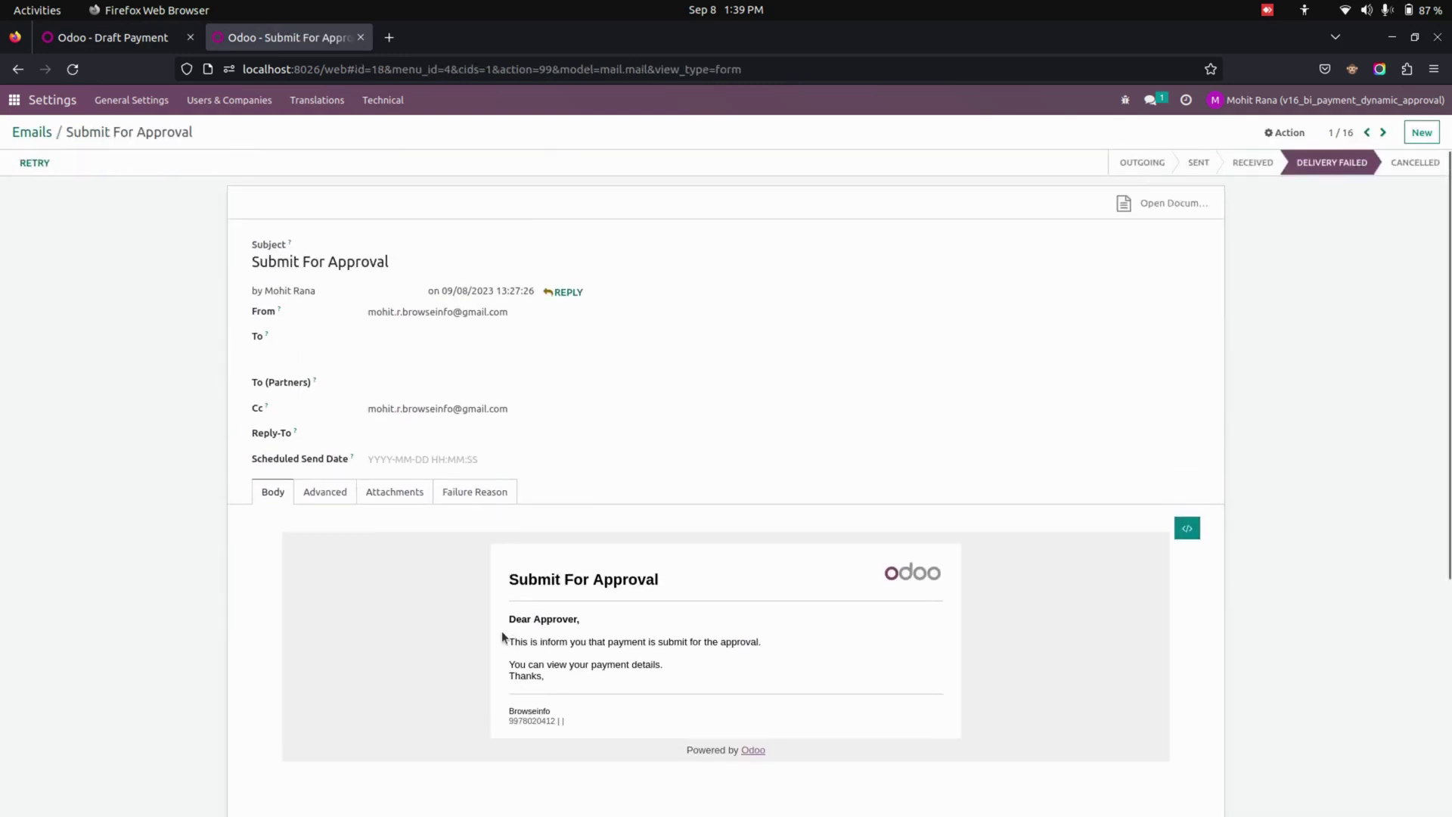
{"action": "left_click", "coordinate": [113, 37]}
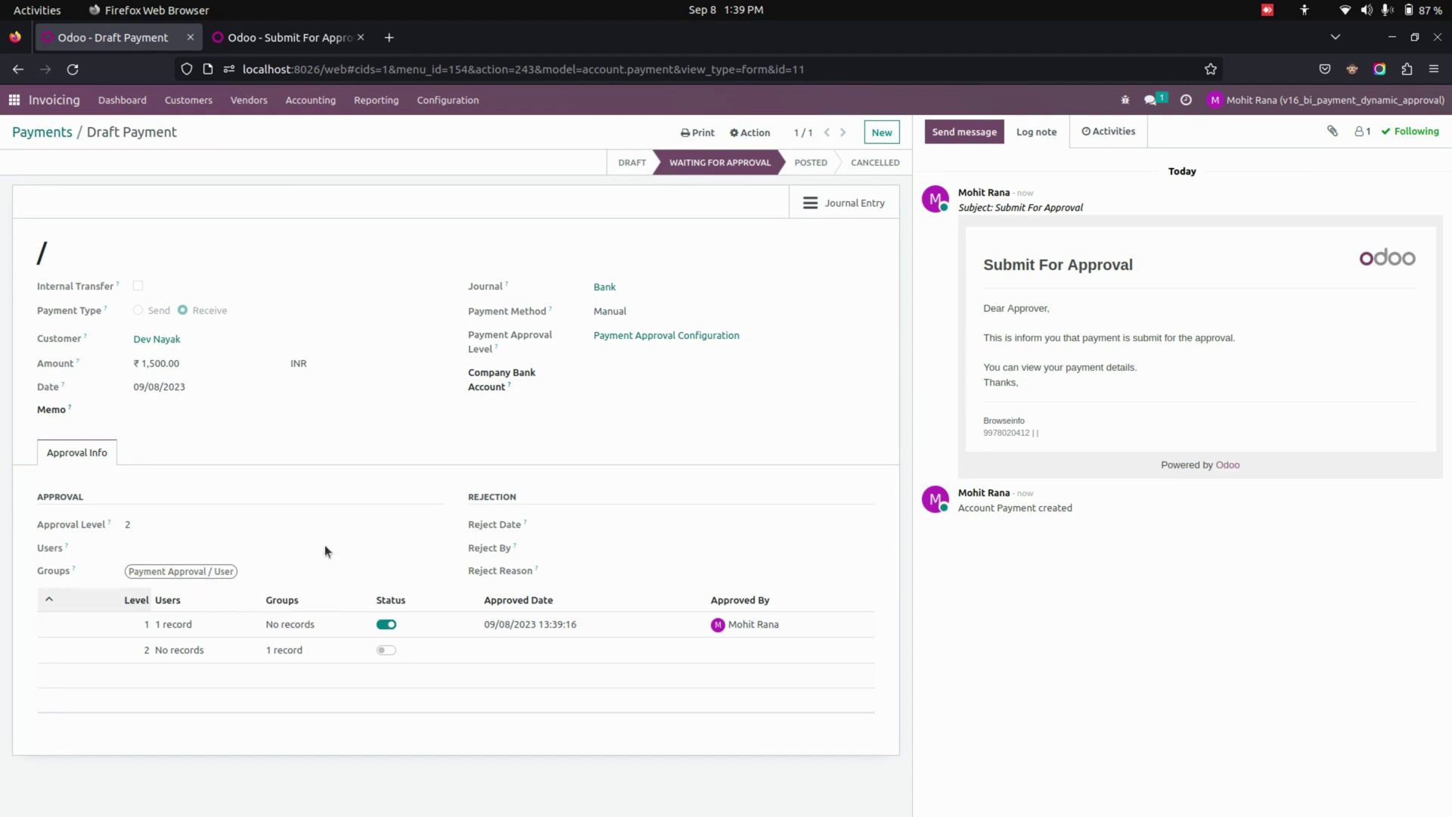
Step: Open the second user in Settings > Users and check their Payment Approval / User rights
{"action": "left_click", "coordinate": [15, 100]}
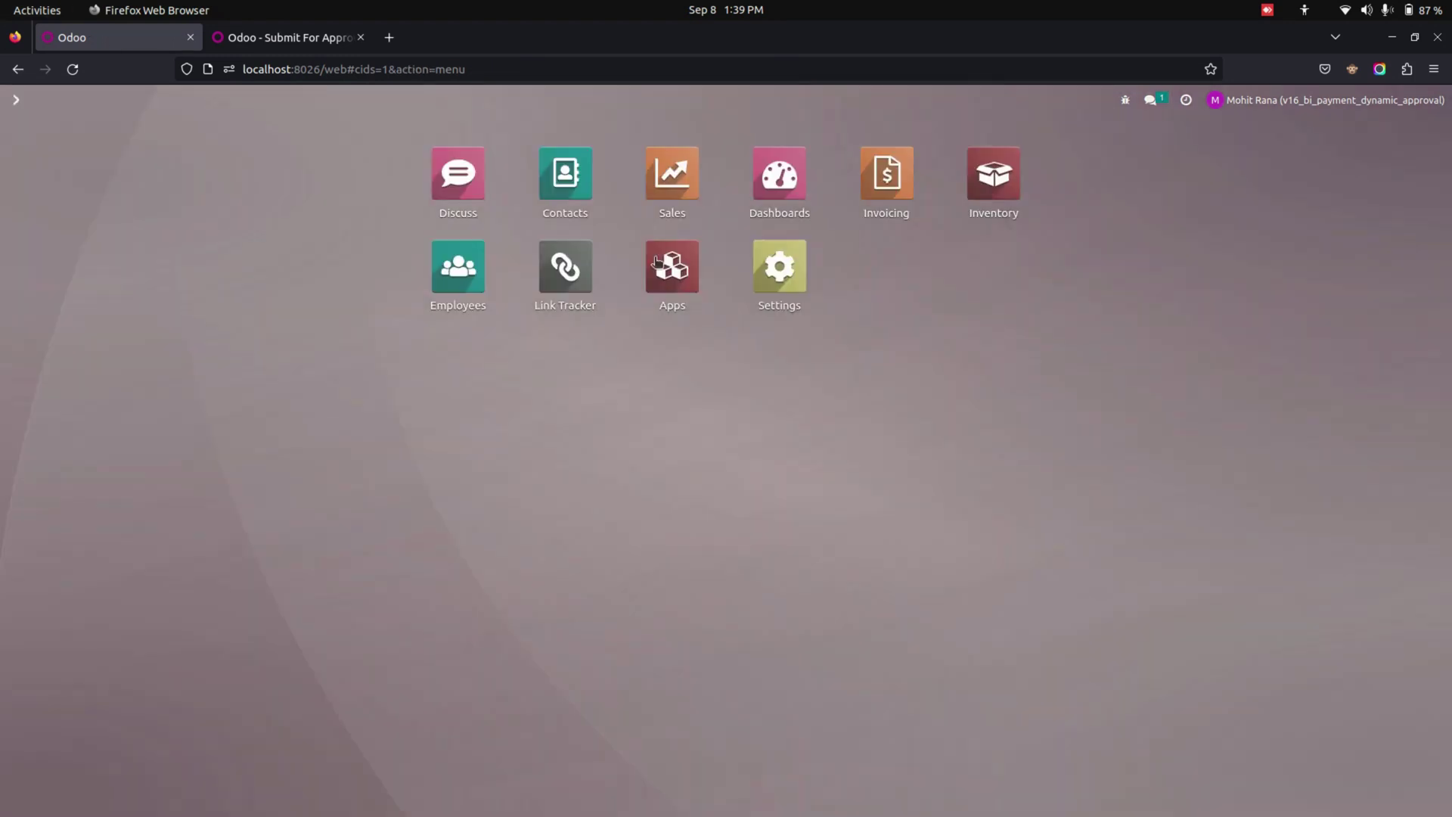
{"action": "left_click", "coordinate": [759, 277]}
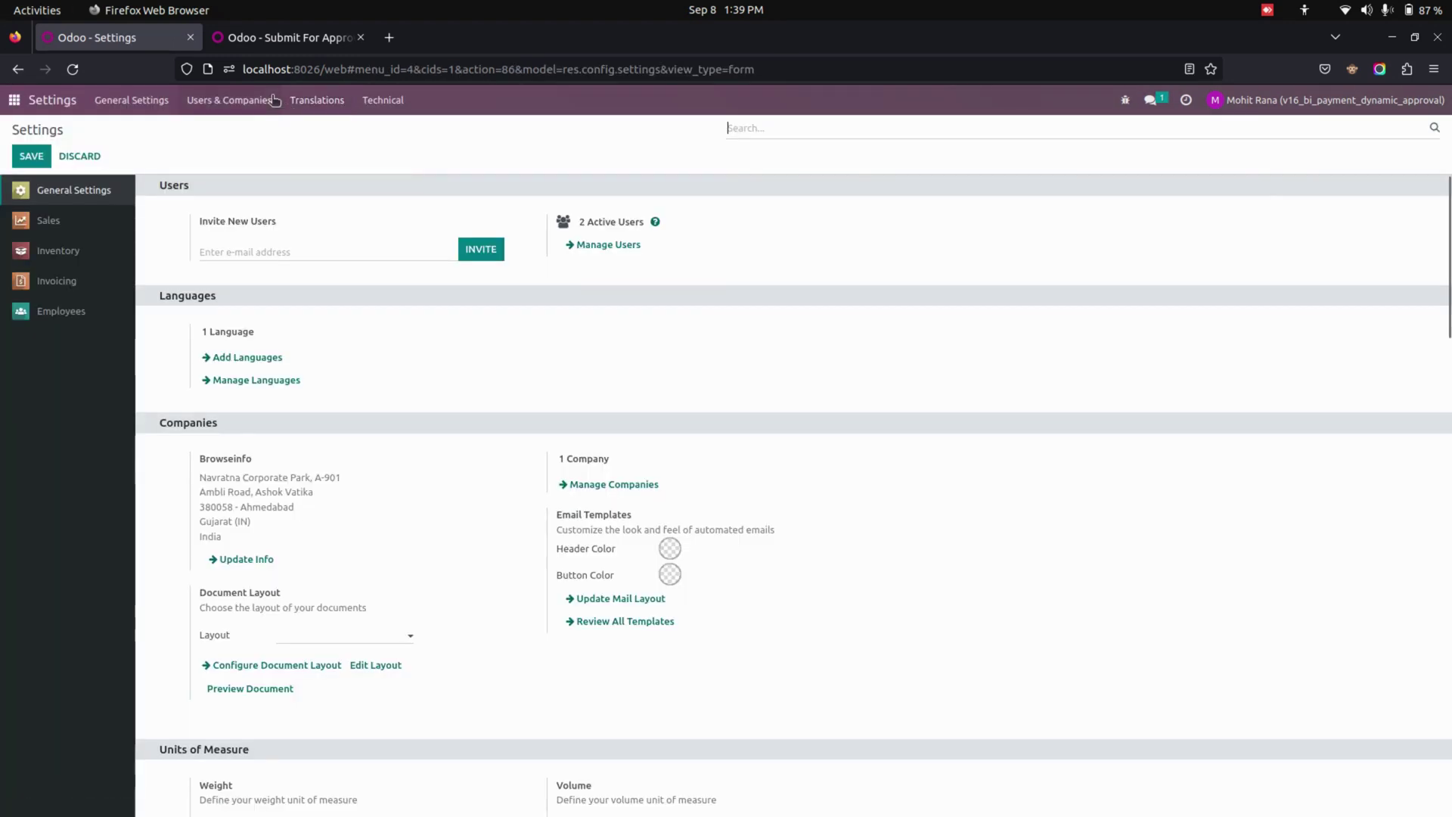
{"action": "left_click", "coordinate": [250, 100]}
{"action": "left_click", "coordinate": [252, 134]}
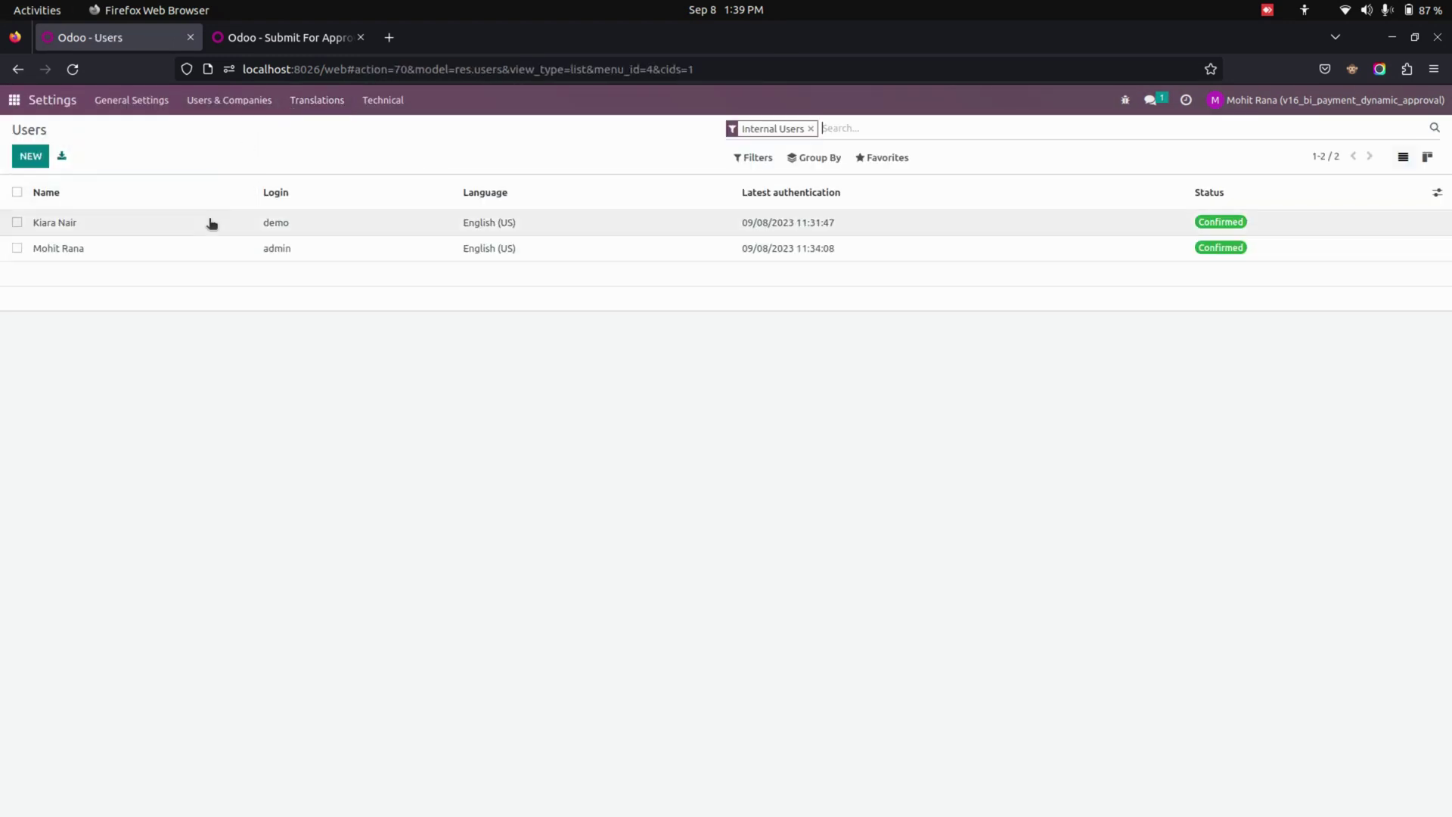
{"action": "left_click", "coordinate": [214, 223]}
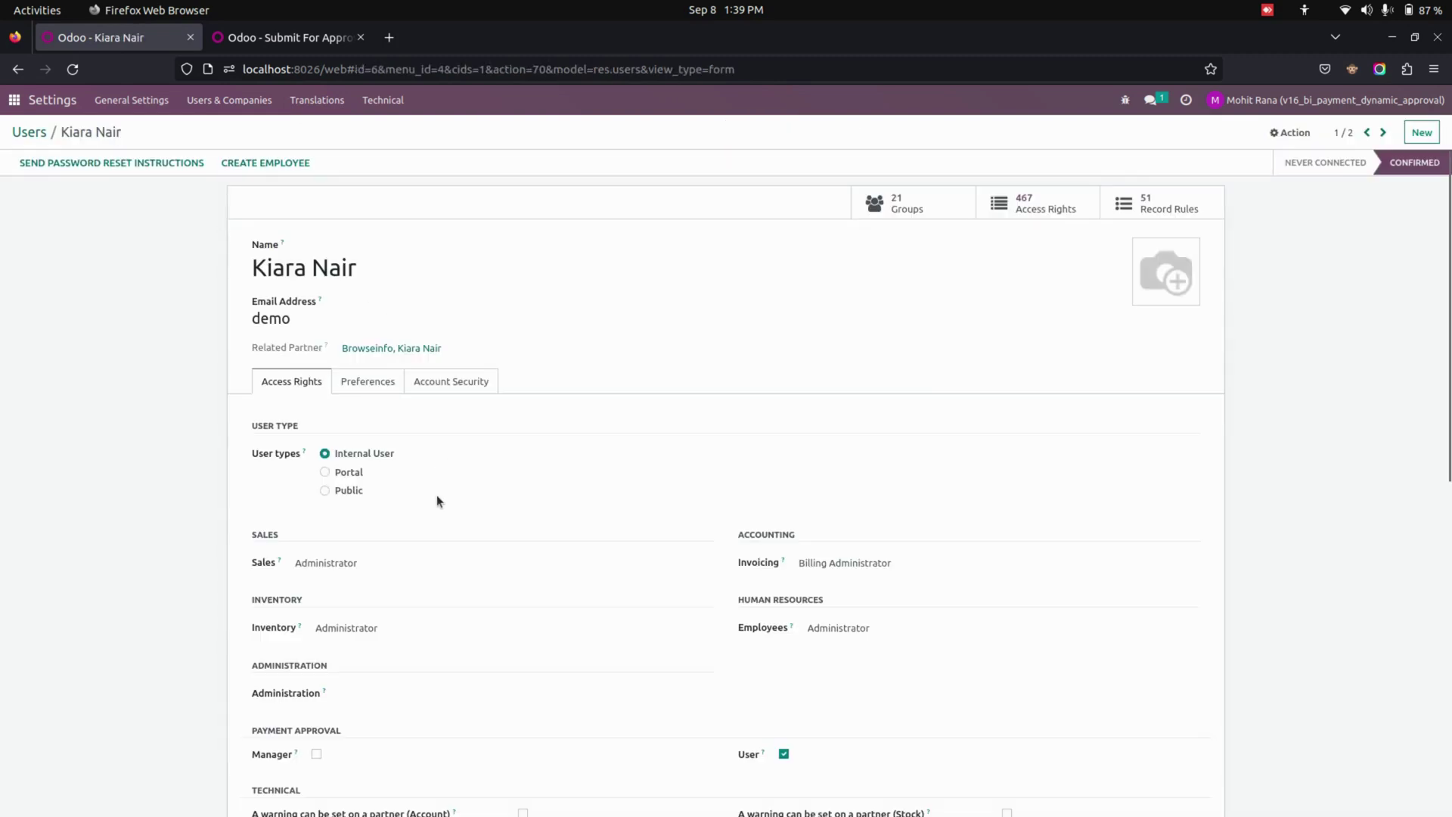
{"action": "scroll", "coordinate": [854, 683], "scroll_direction": "down", "scroll_amount": 2}
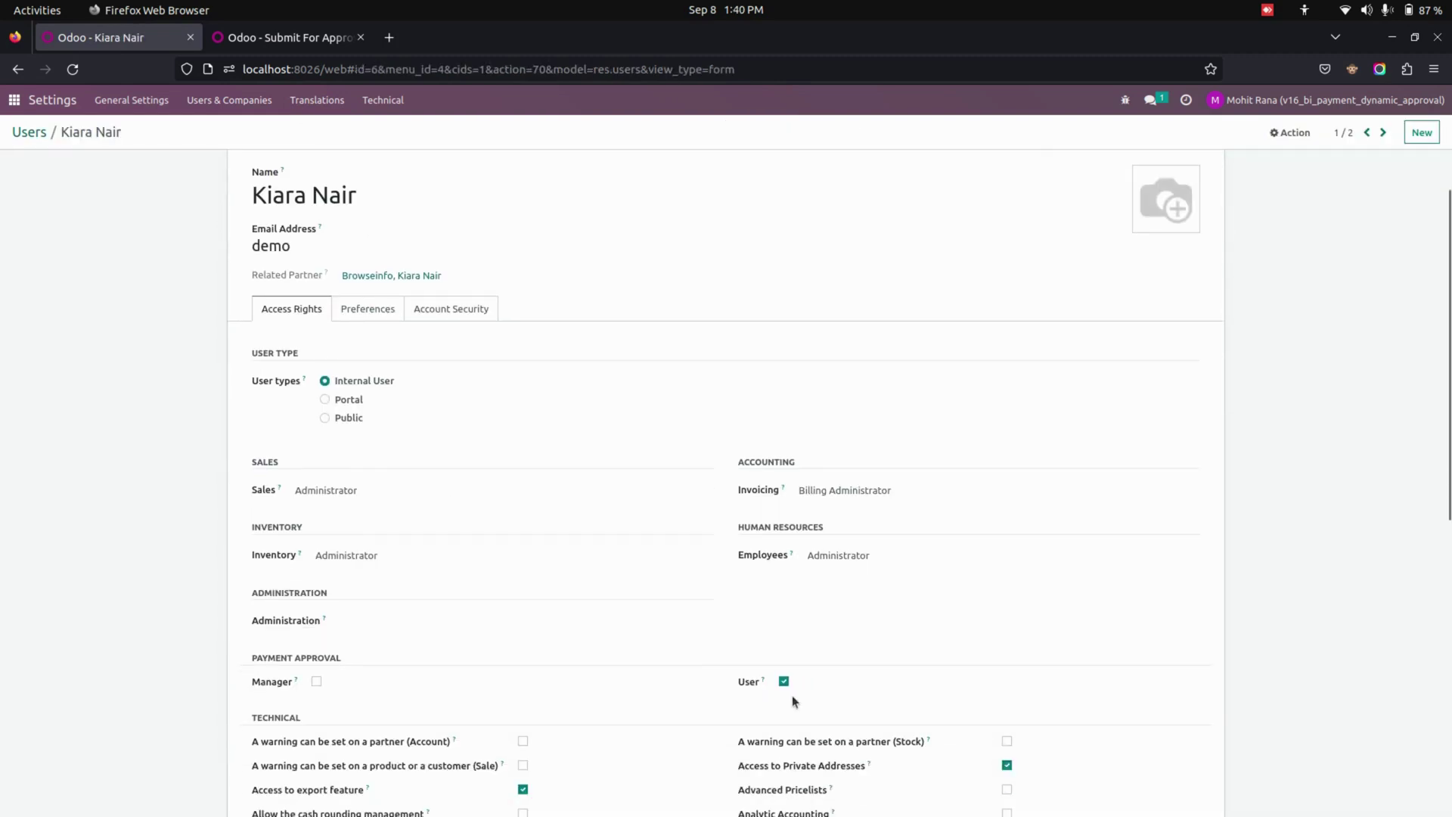
{"action": "scroll", "coordinate": [706, 438], "scroll_direction": "up", "scroll_amount": 1}
{"action": "scroll", "coordinate": [756, 416], "scroll_direction": "up", "scroll_amount": 1}
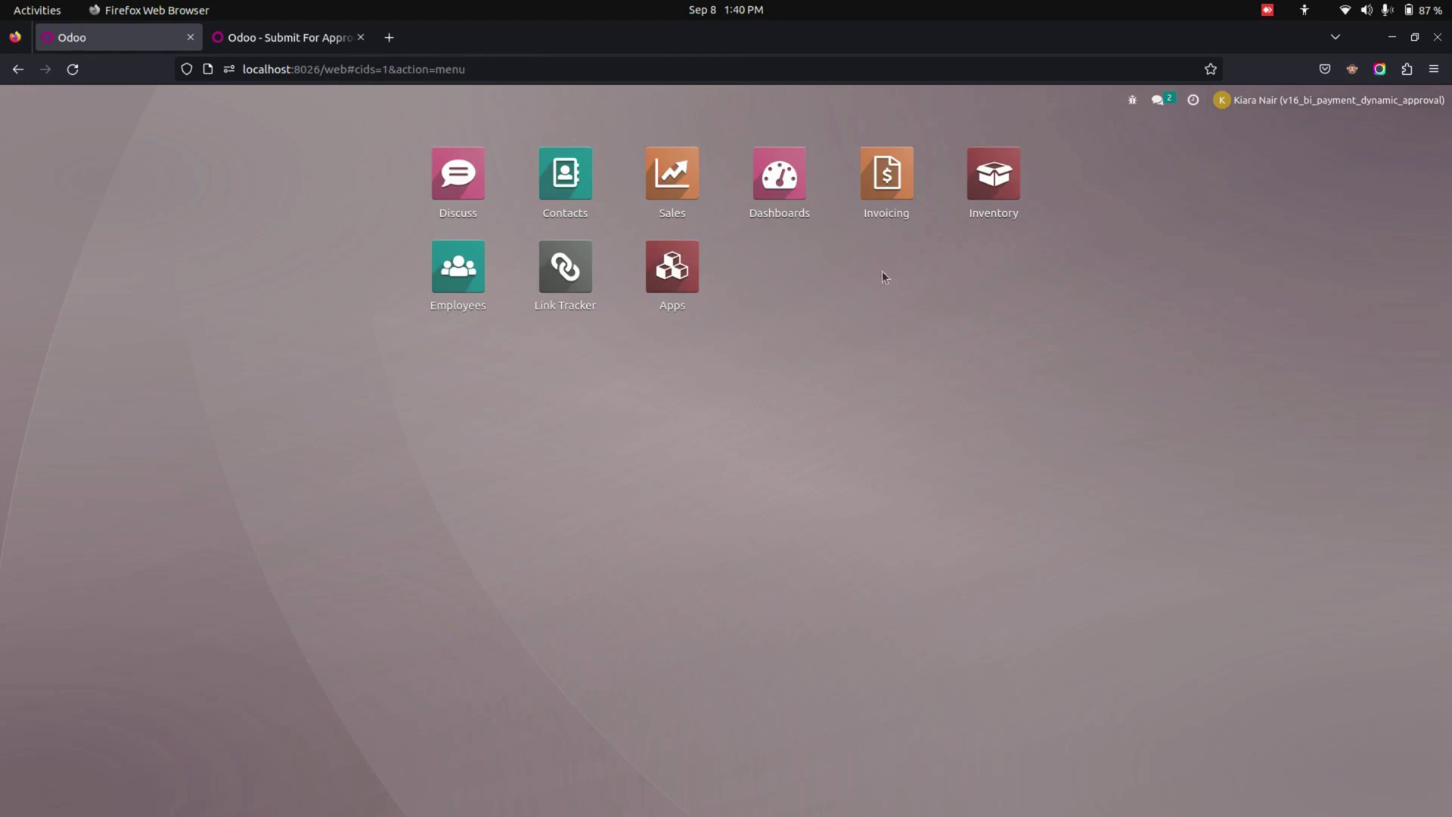
Step: As the second user, open the Waiting For Approval customer payments list
{"action": "left_click", "coordinate": [883, 168]}
{"action": "left_click", "coordinate": [205, 108]}
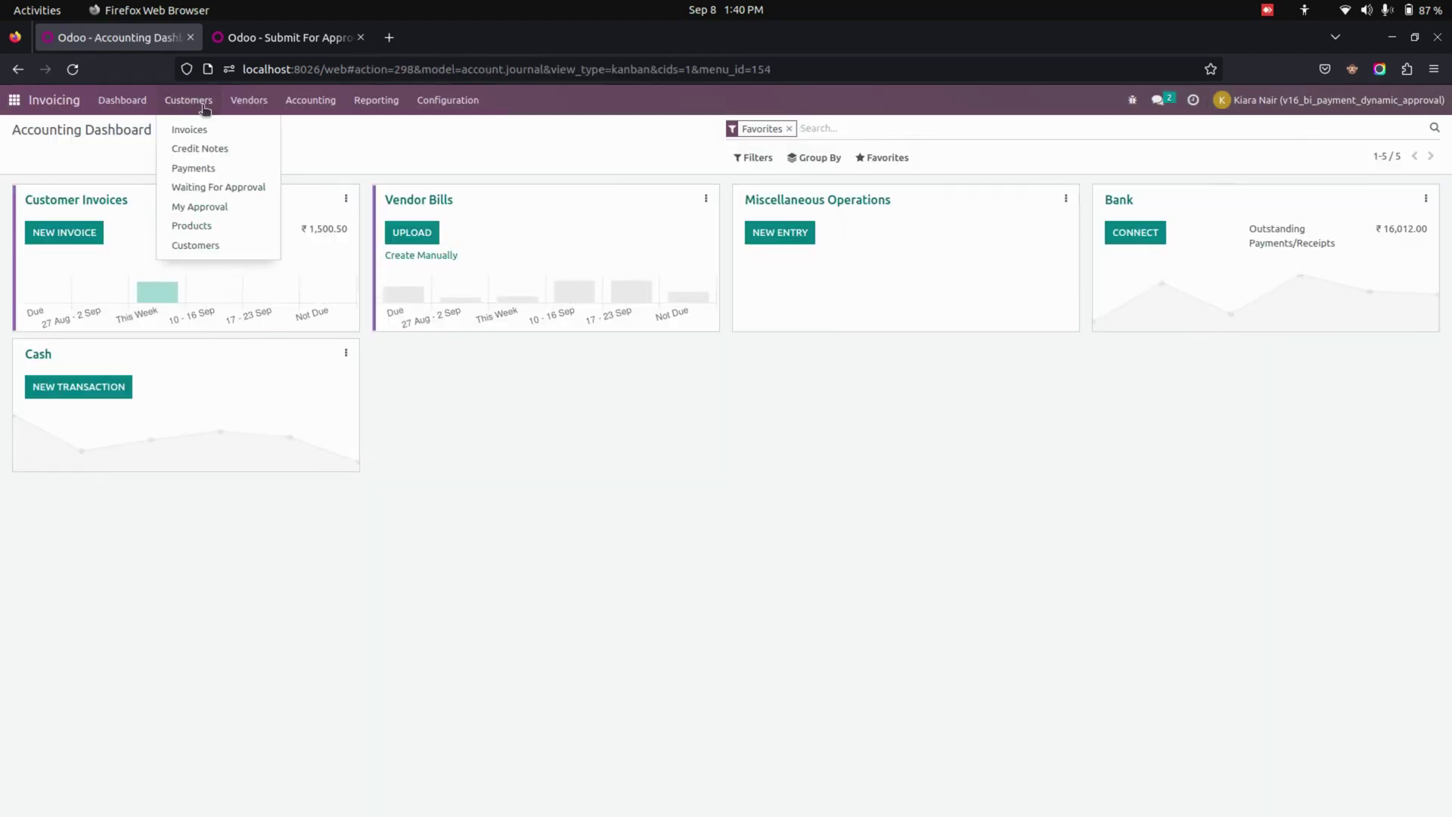
{"action": "left_click", "coordinate": [227, 194]}
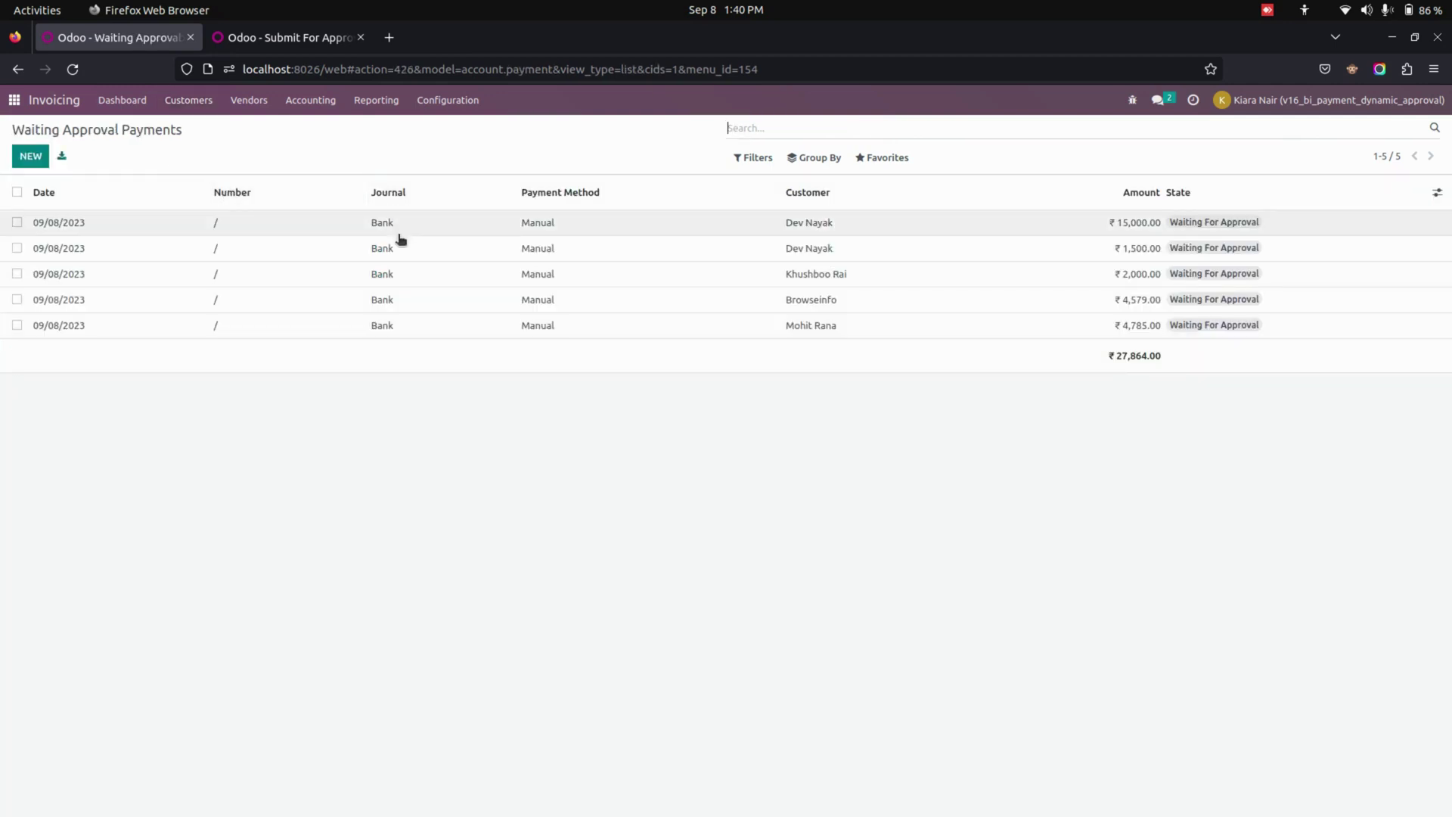
{"action": "left_click", "coordinate": [249, 100]}
{"action": "left_click", "coordinate": [373, 149]}
Step: Check the My Approval list, then open the ₹1,500 payment from Waiting For Approval
{"action": "left_click", "coordinate": [187, 99]}
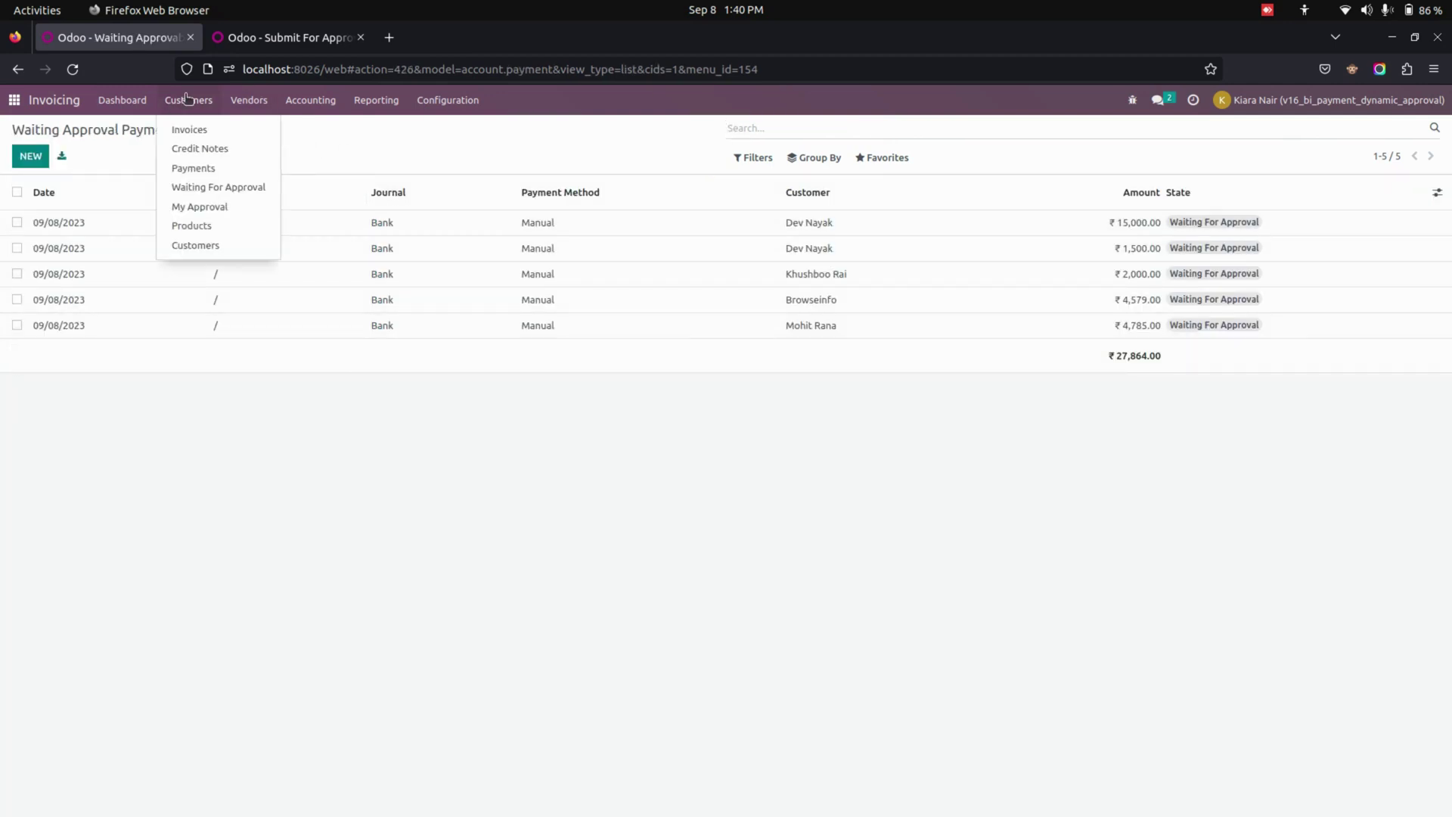
{"action": "left_click", "coordinate": [203, 206]}
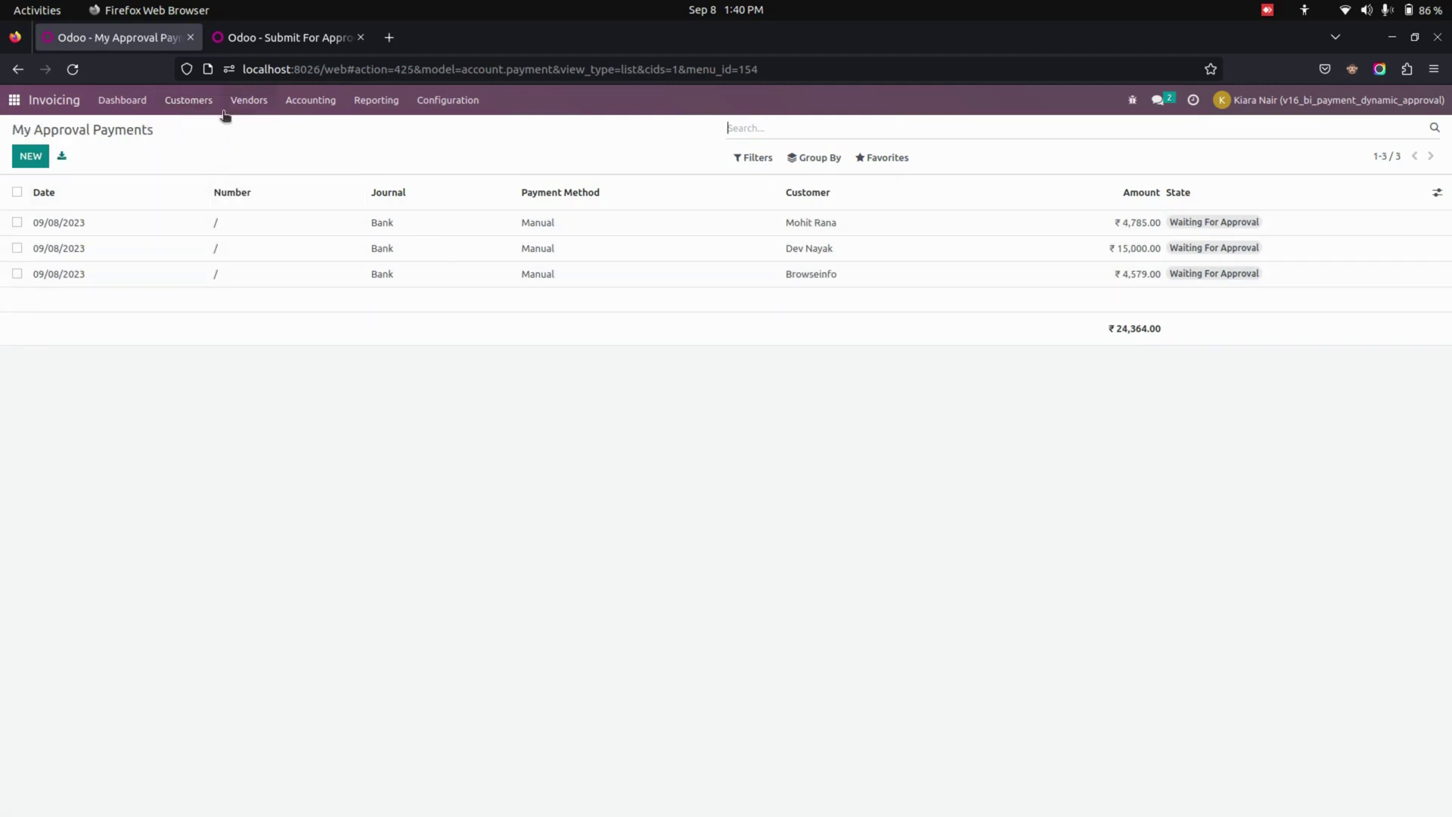
{"action": "left_click", "coordinate": [206, 105]}
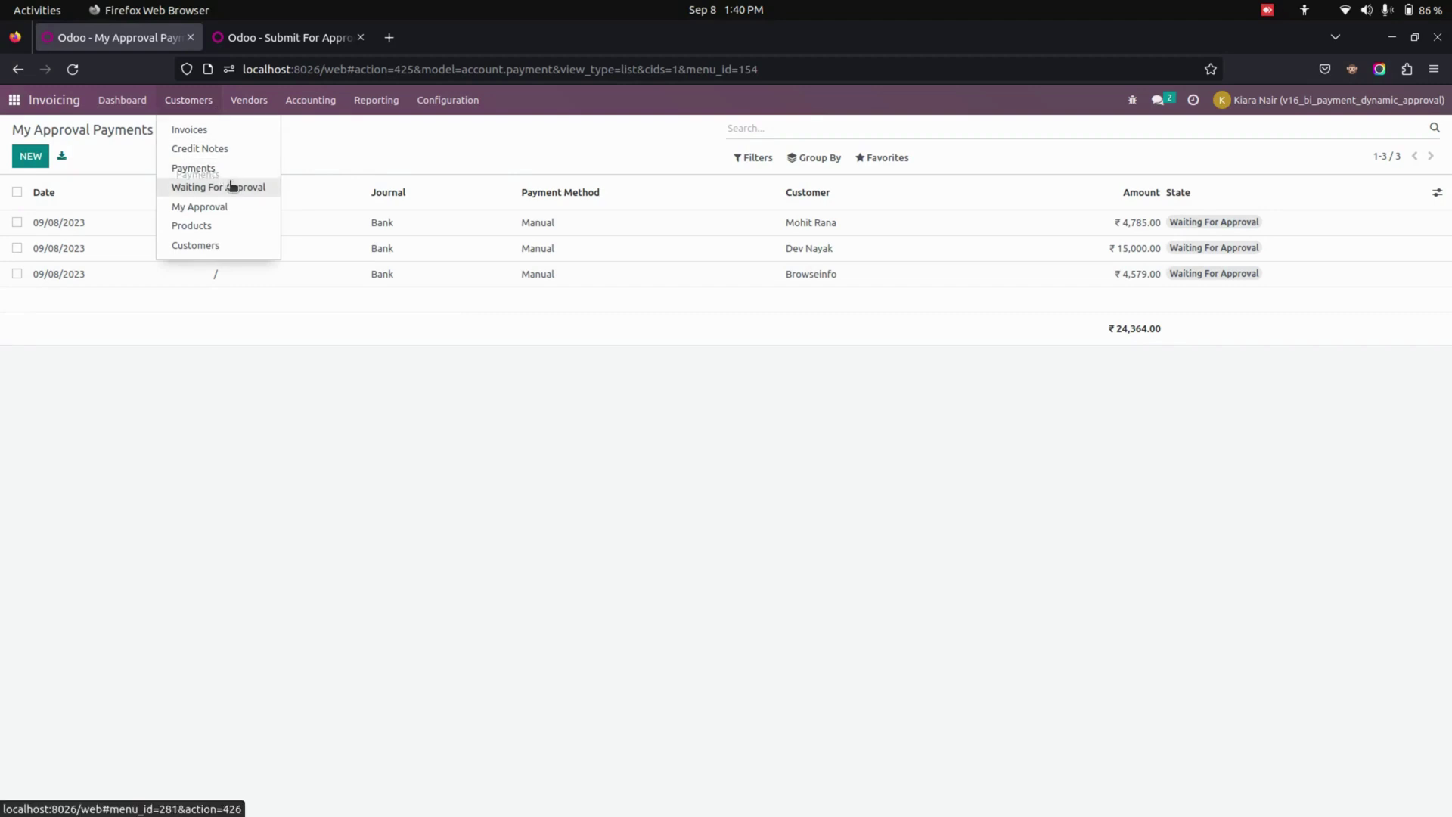
{"action": "left_click", "coordinate": [231, 184]}
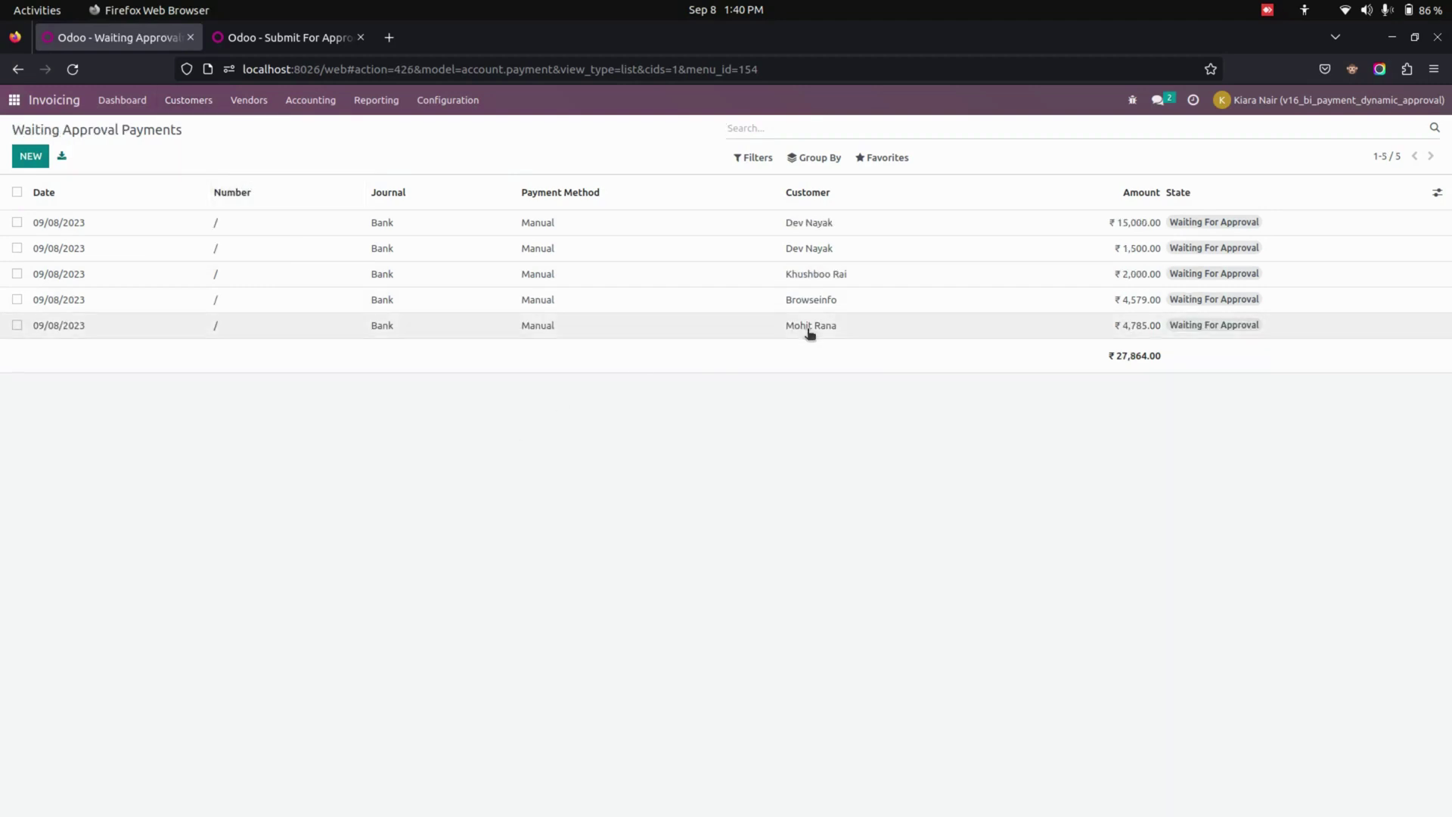
{"action": "left_click", "coordinate": [673, 248]}
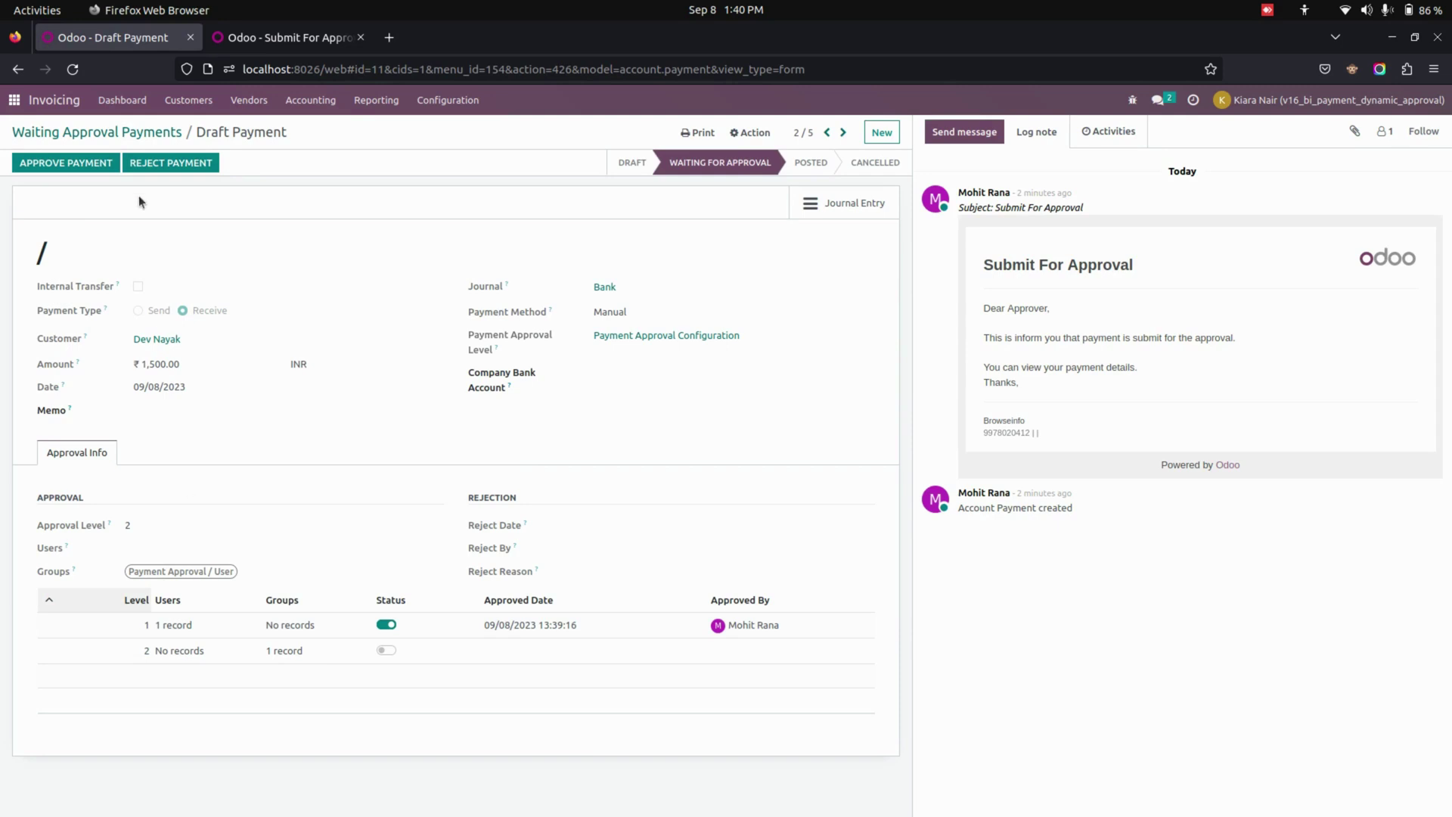
Step: Approve the ₹1,500 payment at level 2, review its Approval Info, and go to Customers > Payments
{"action": "left_click", "coordinate": [92, 165]}
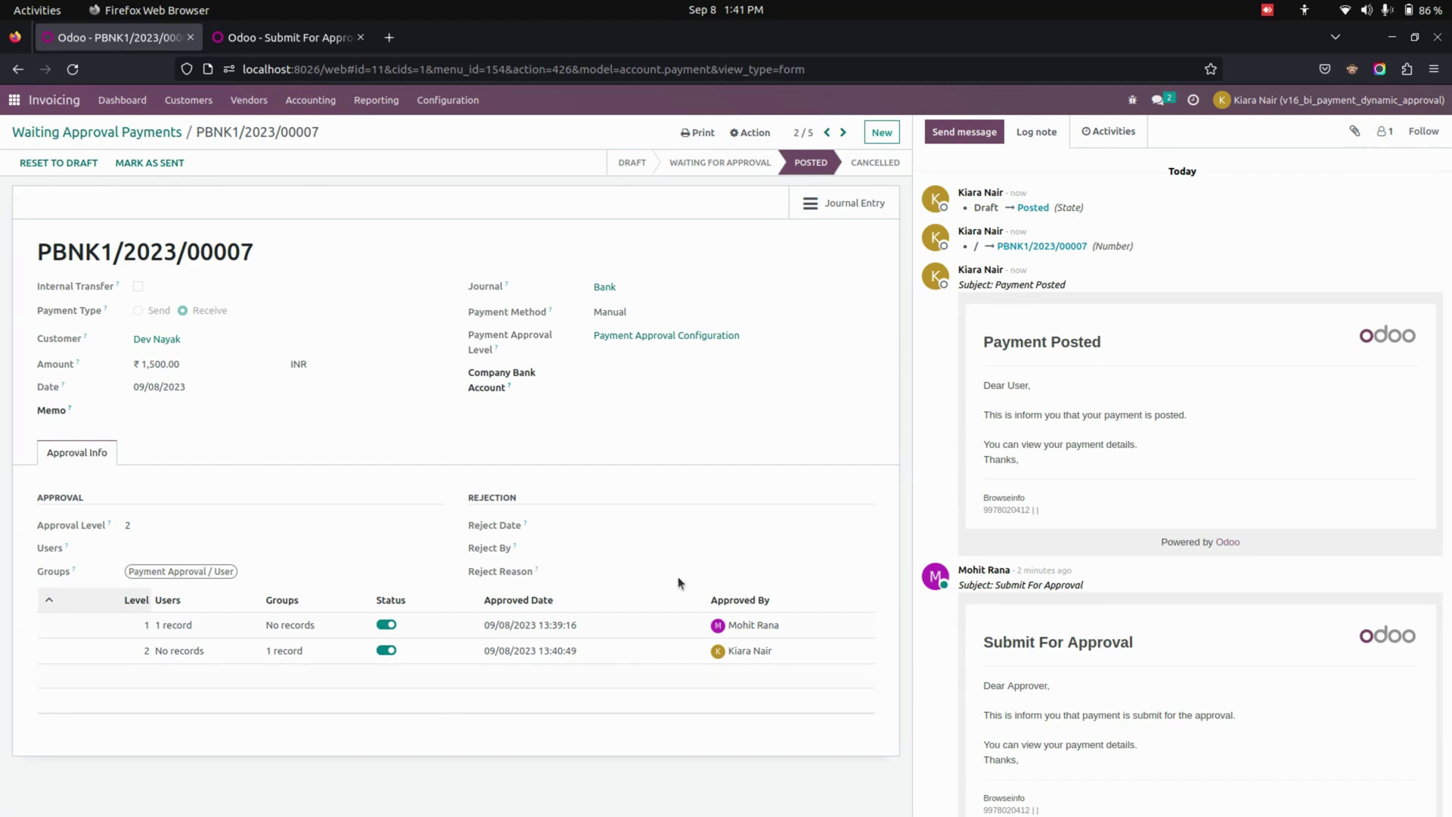
{"action": "mouse_move", "coordinate": [757, 610]}
{"action": "mouse_move", "coordinate": [568, 603]}
{"action": "left_click", "coordinate": [189, 101]}
{"action": "left_click", "coordinate": [202, 164]}
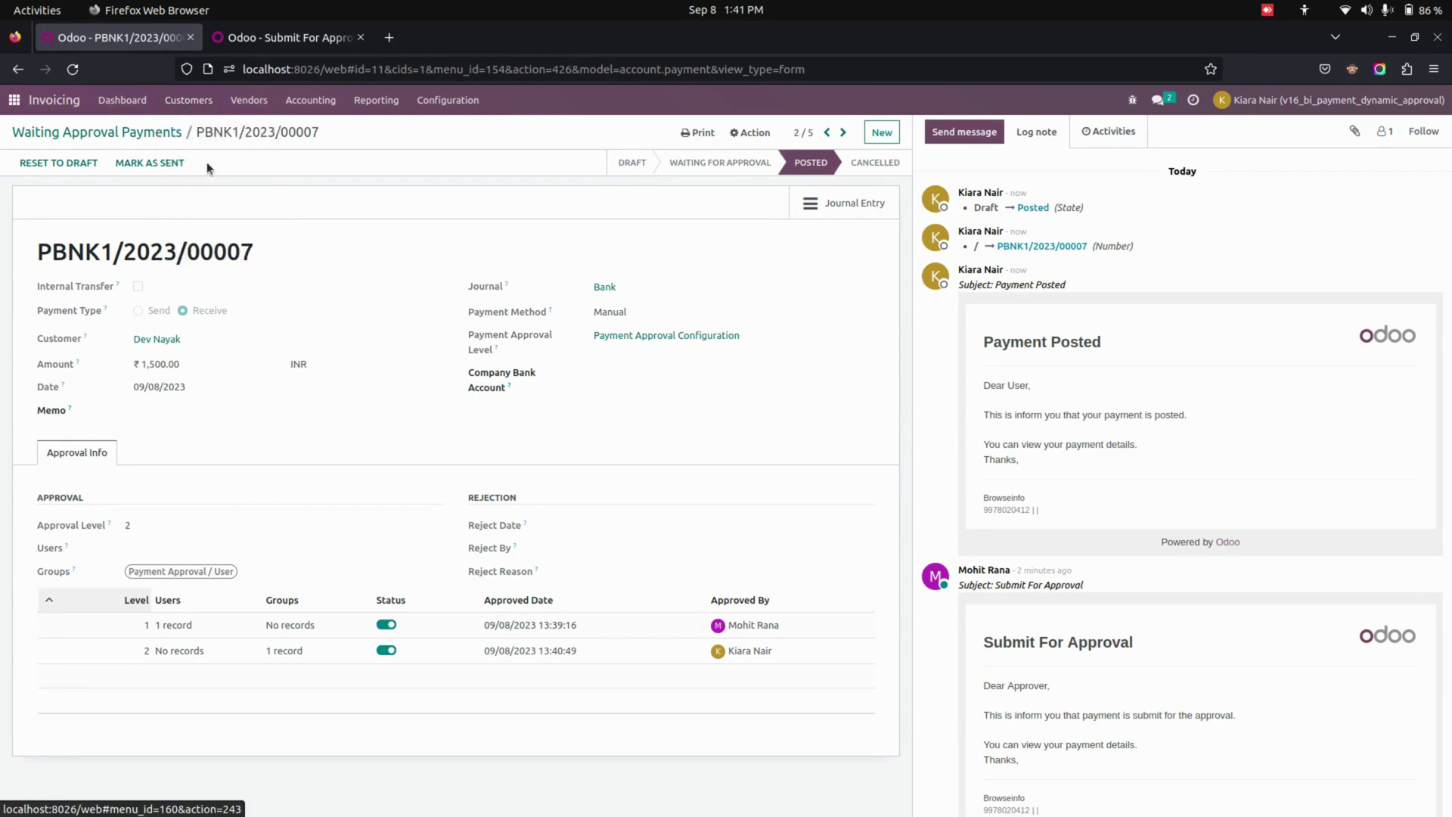
Step: Create a 5000 customer payment for the chosen customer and confirm it for approval
{"action": "left_click", "coordinate": [29, 155]}
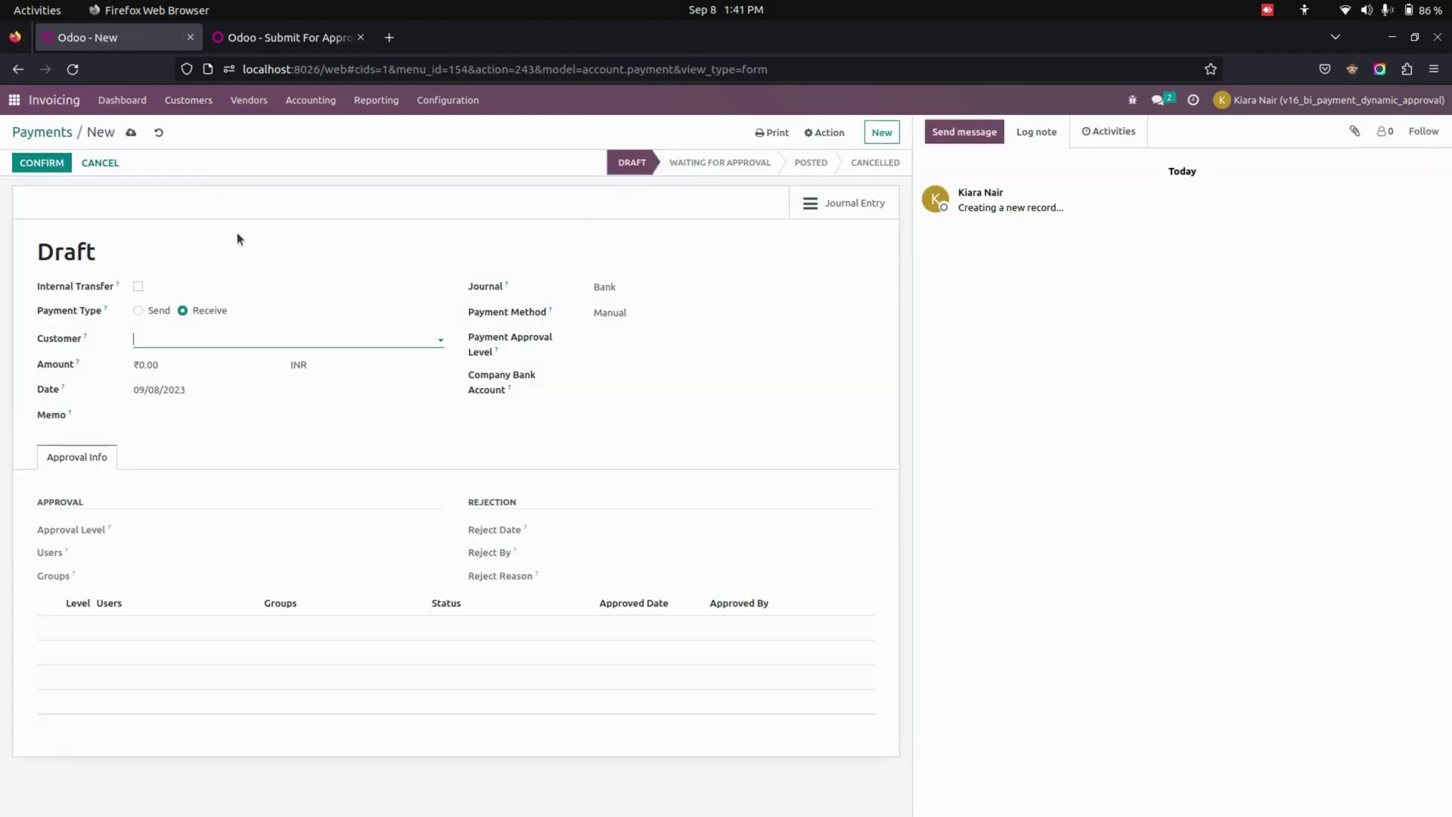
{"action": "left_click", "coordinate": [191, 338]}
{"action": "left_click", "coordinate": [184, 383]}
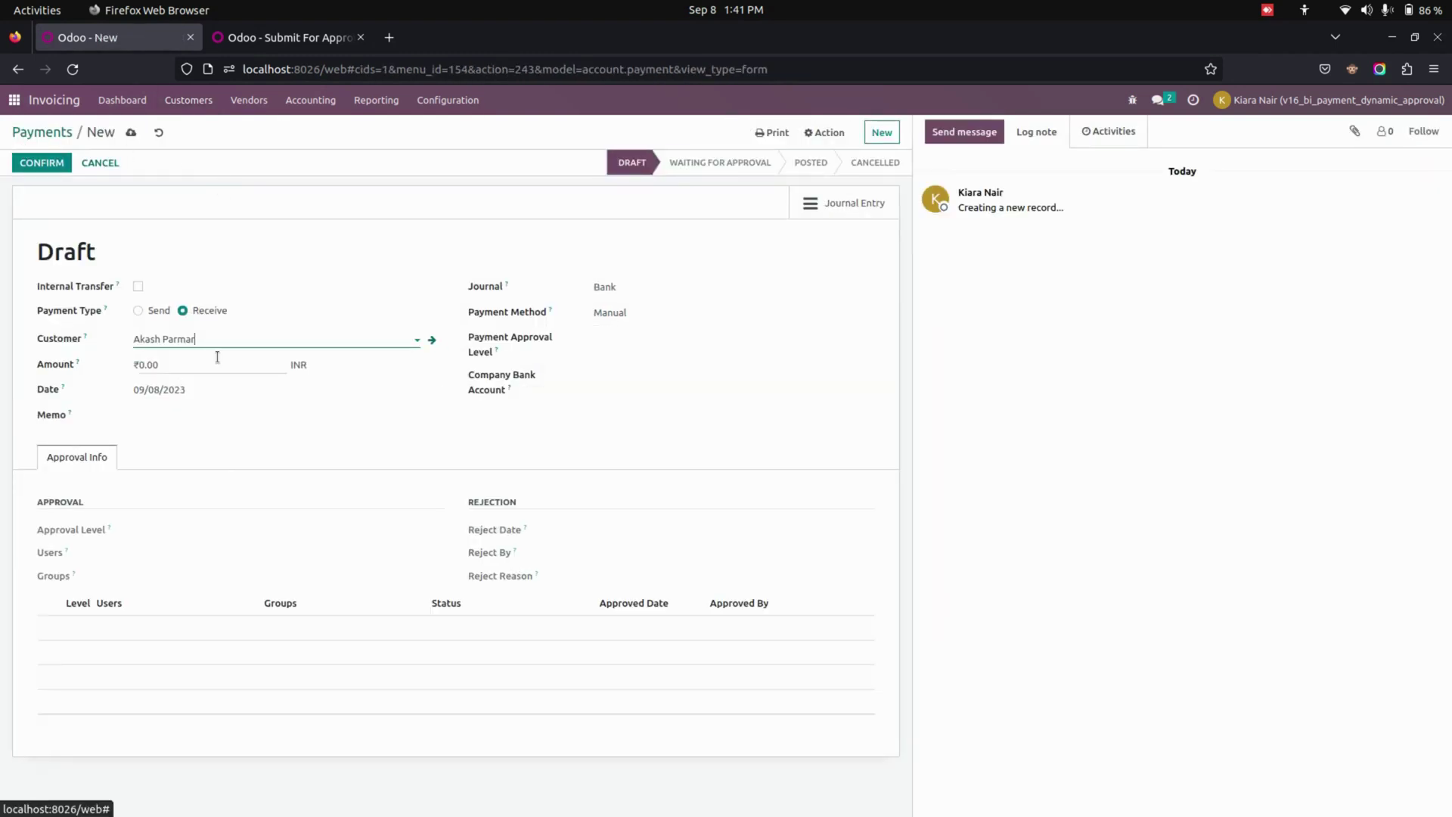
{"action": "left_click", "coordinate": [262, 364]}
{"action": "type", "text": "5000"}
{"action": "left_click", "coordinate": [232, 502]}
{"action": "left_click", "coordinate": [31, 165]}
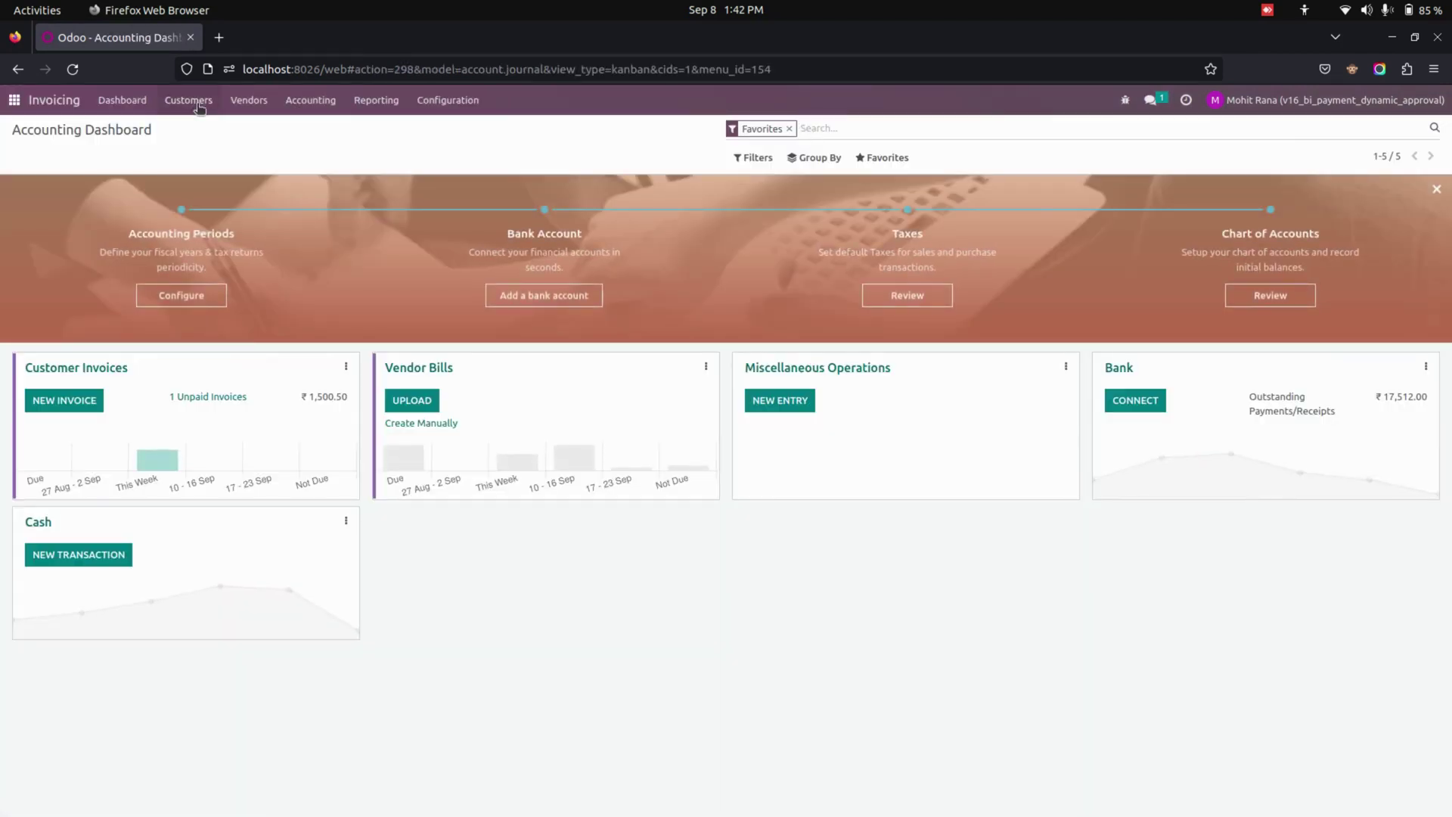
Step: From My Approval, reject the ₹5,000 payment with the reason 'Change Amount'
{"action": "left_click", "coordinate": [189, 100]}
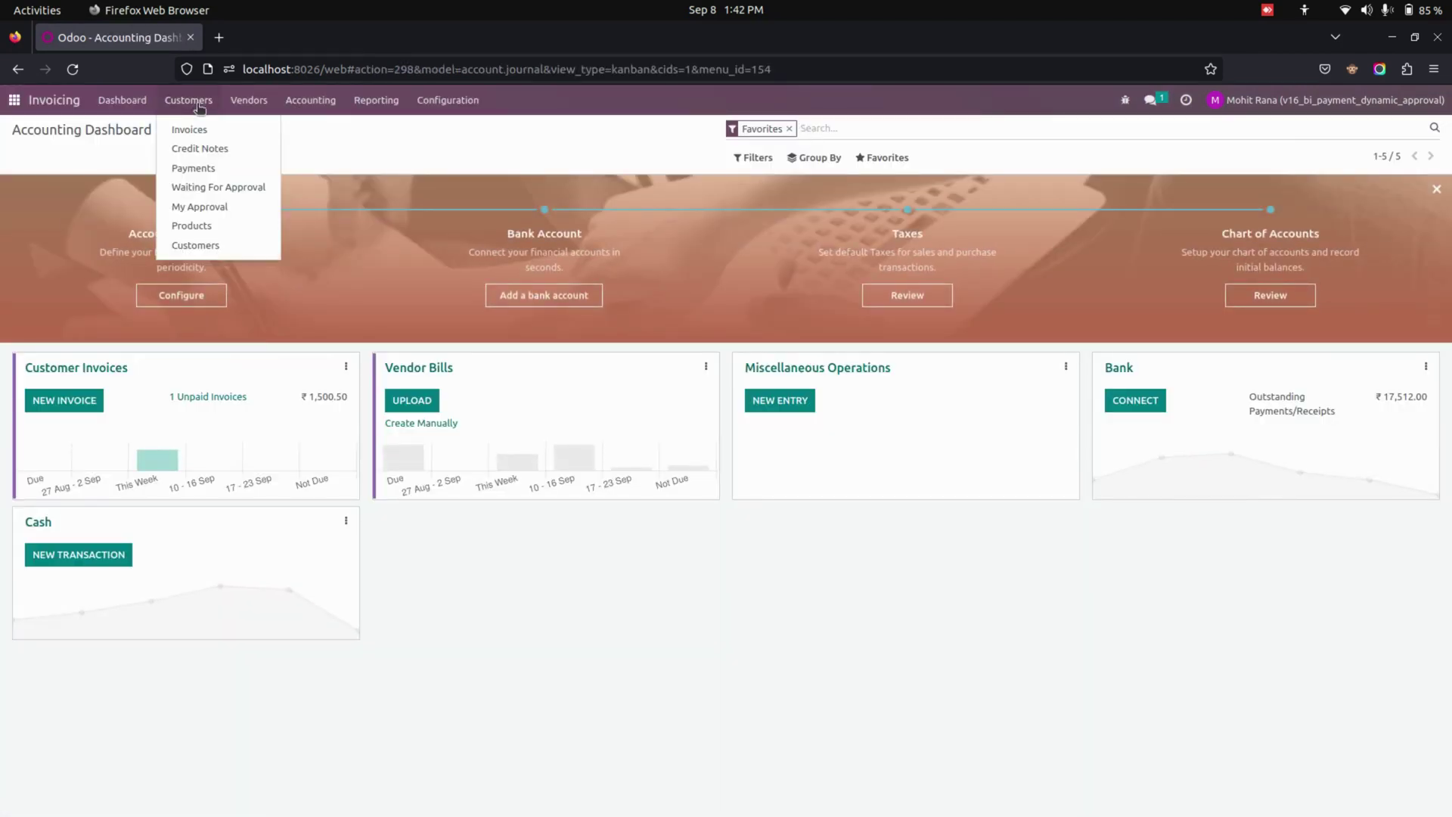
{"action": "left_click", "coordinate": [200, 205]}
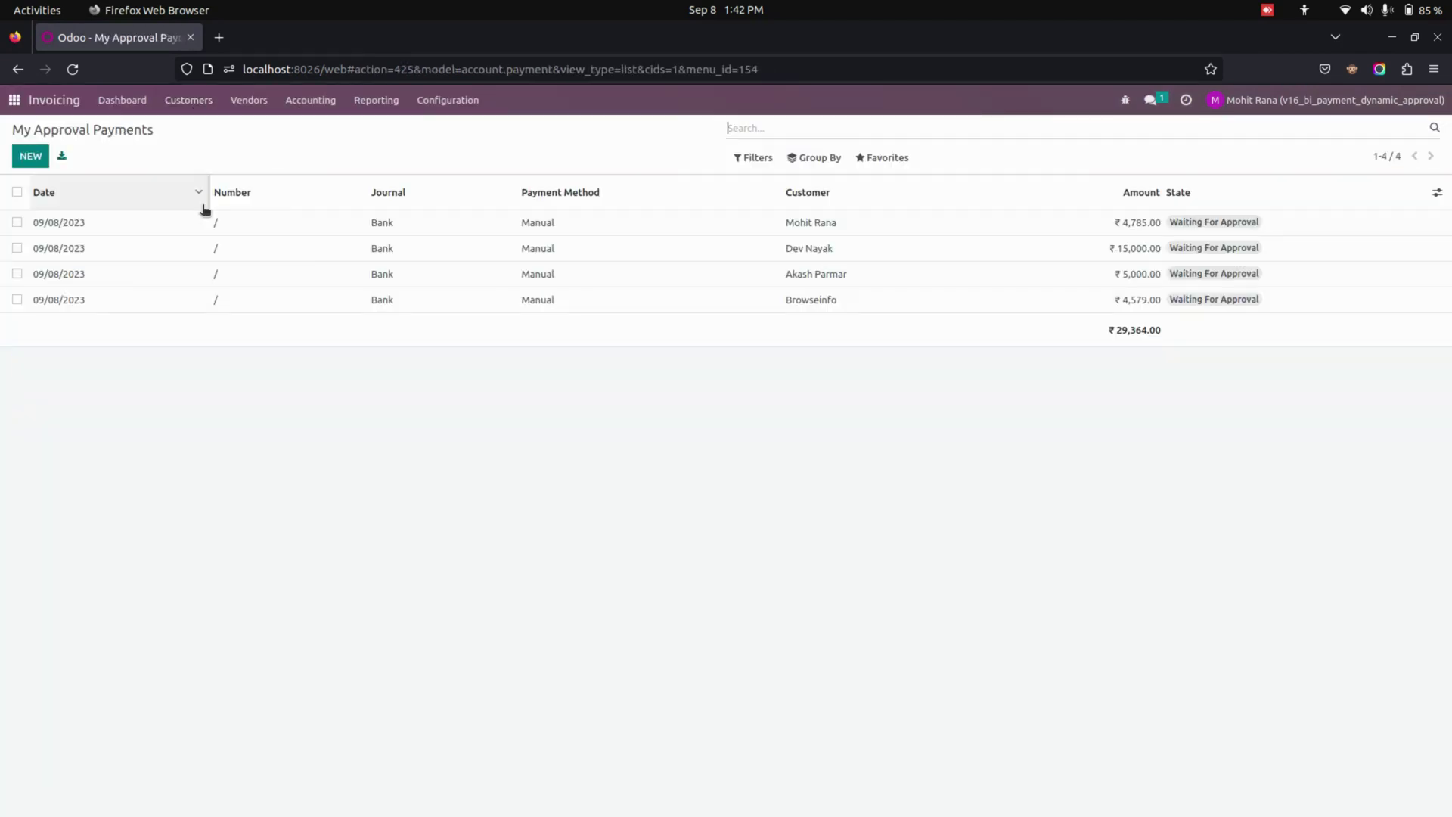
{"action": "left_click", "coordinate": [337, 273]}
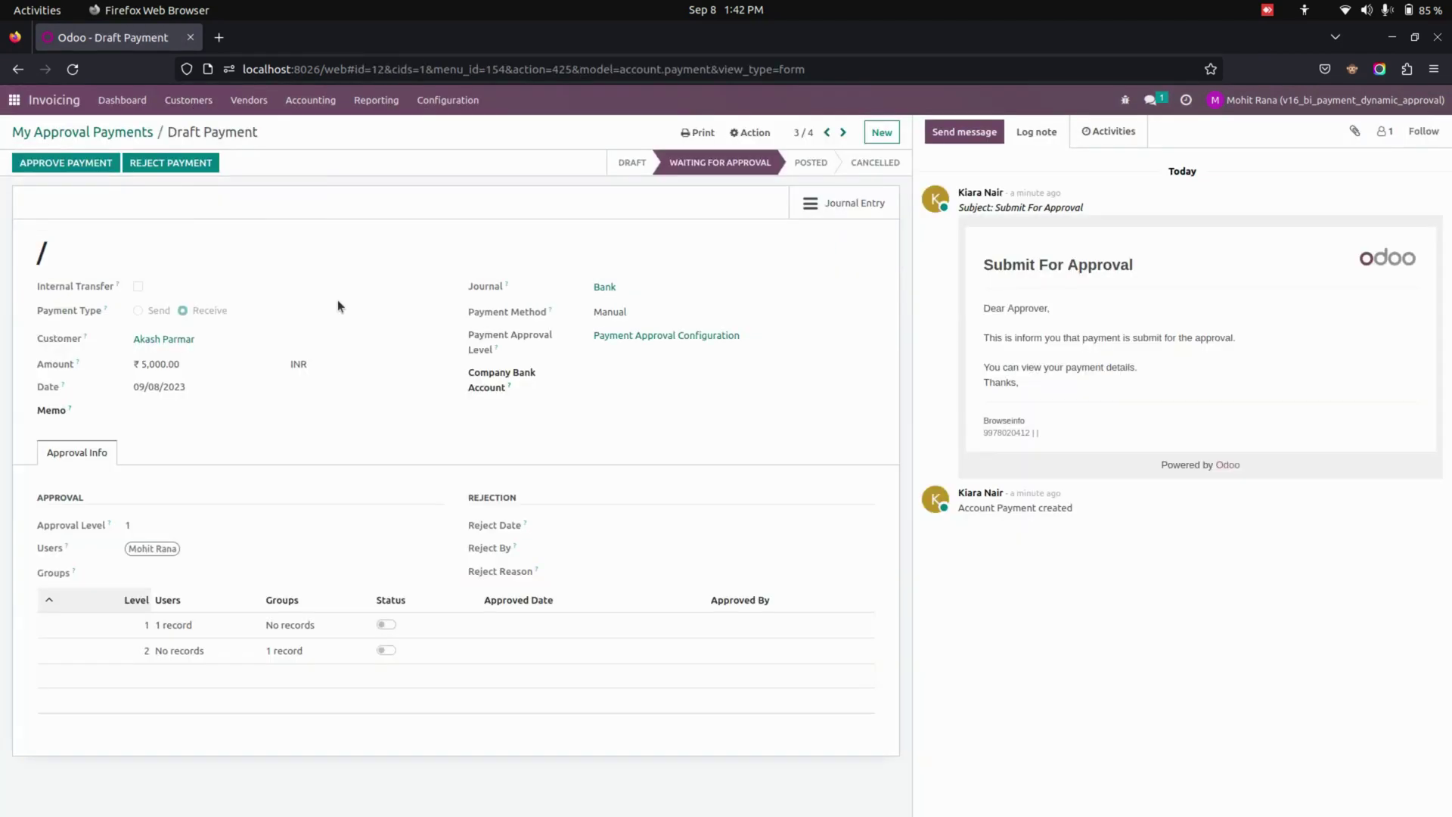
{"action": "left_click", "coordinate": [187, 166]}
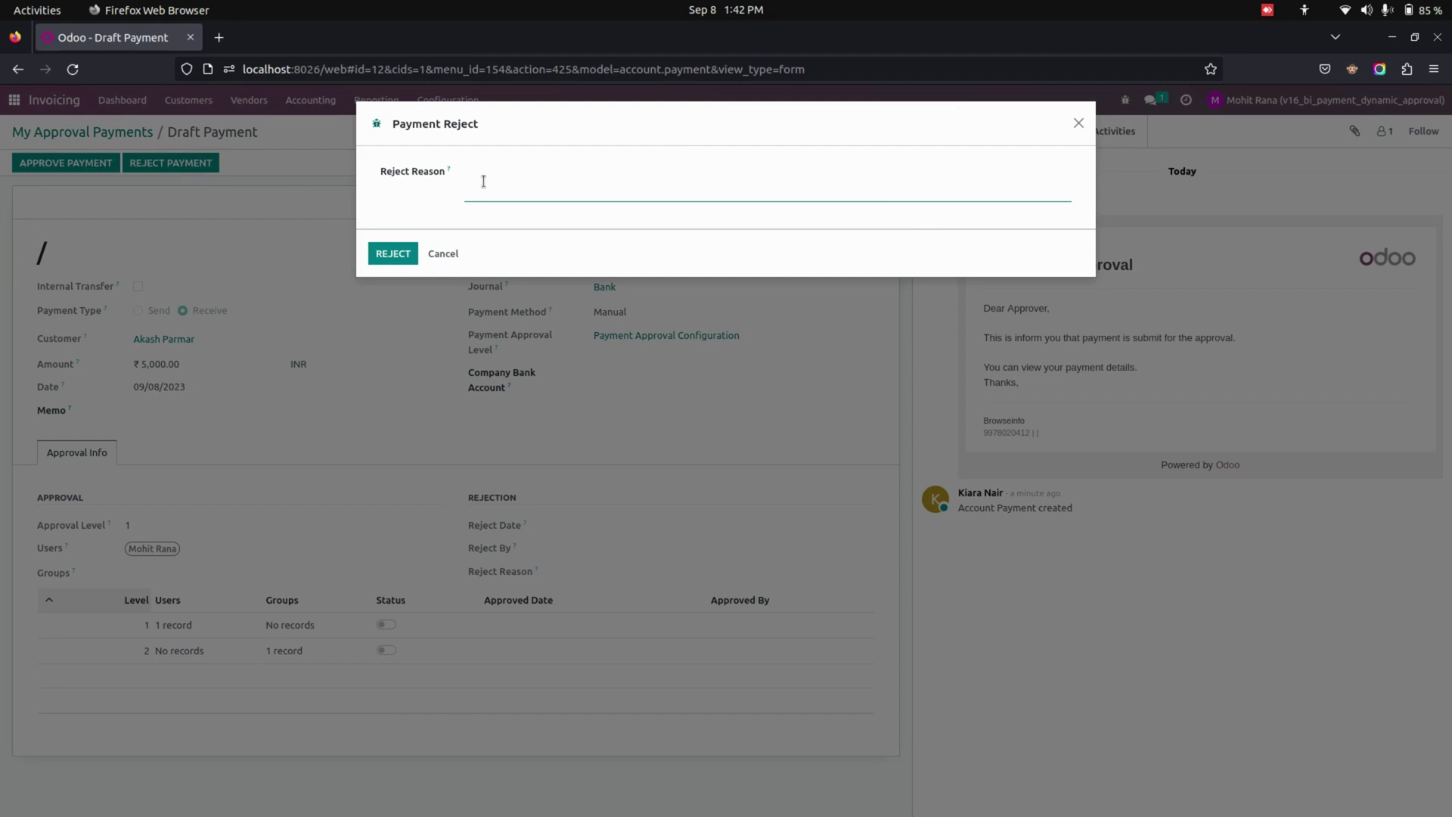
{"action": "type", "text": "Change Amount"}
{"action": "left_click", "coordinate": [401, 254]}
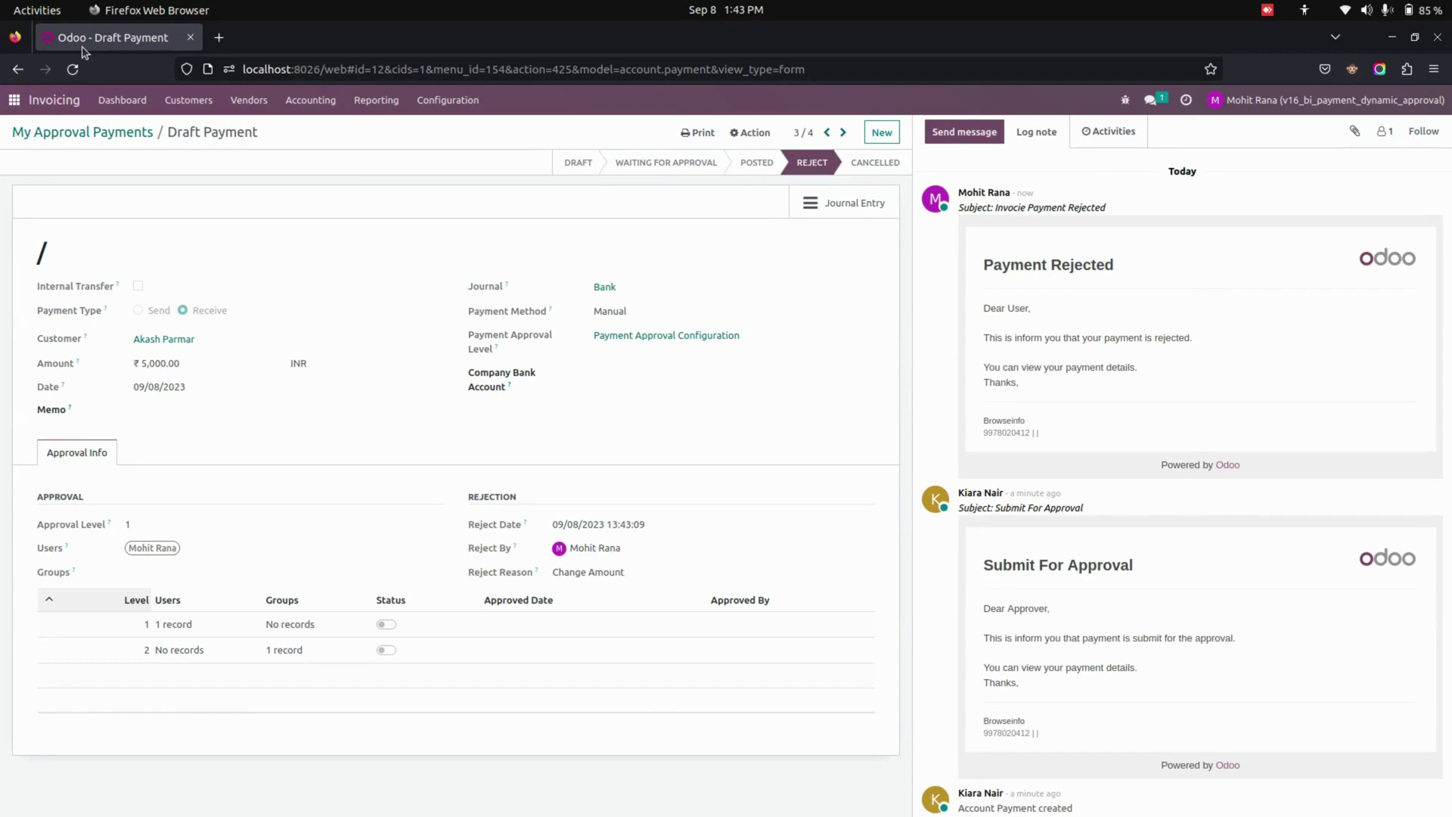
Step: Go from the apps overview to Settings > Technical > Emails to list outgoing emails
{"action": "left_click", "coordinate": [14, 100]}
{"action": "left_click", "coordinate": [765, 272]}
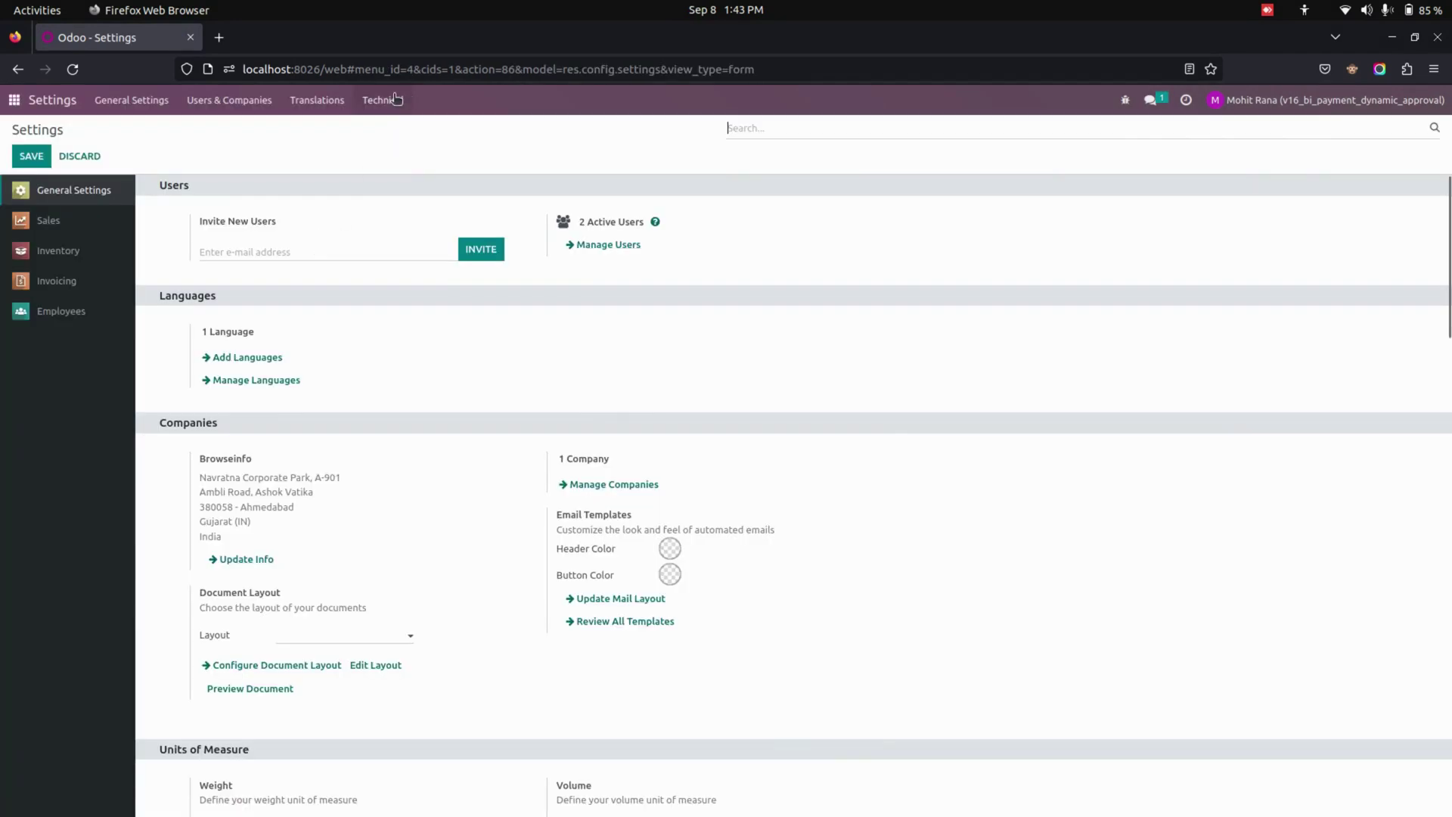
{"action": "left_click", "coordinate": [394, 99]}
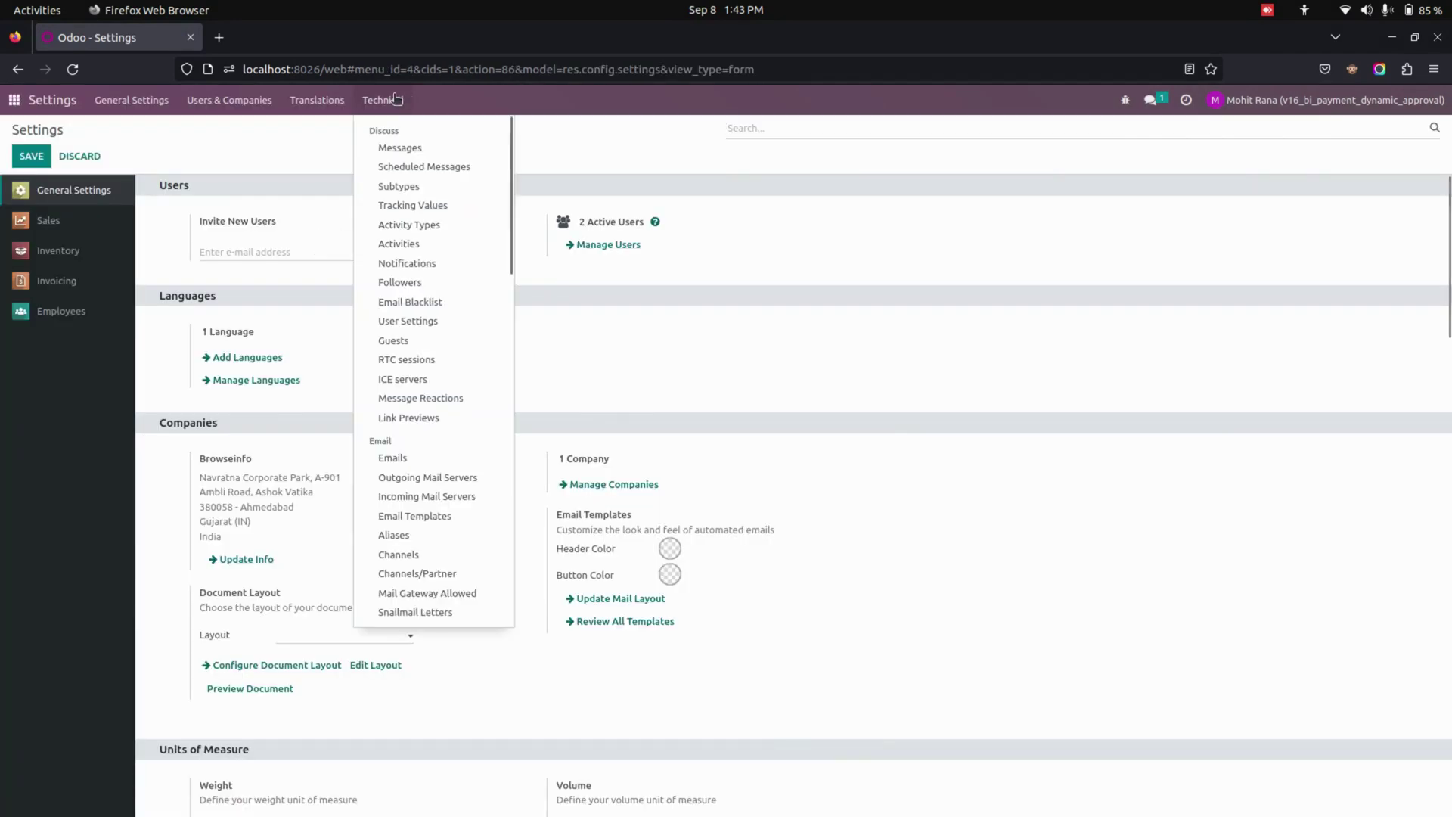
{"action": "left_click", "coordinate": [422, 461]}
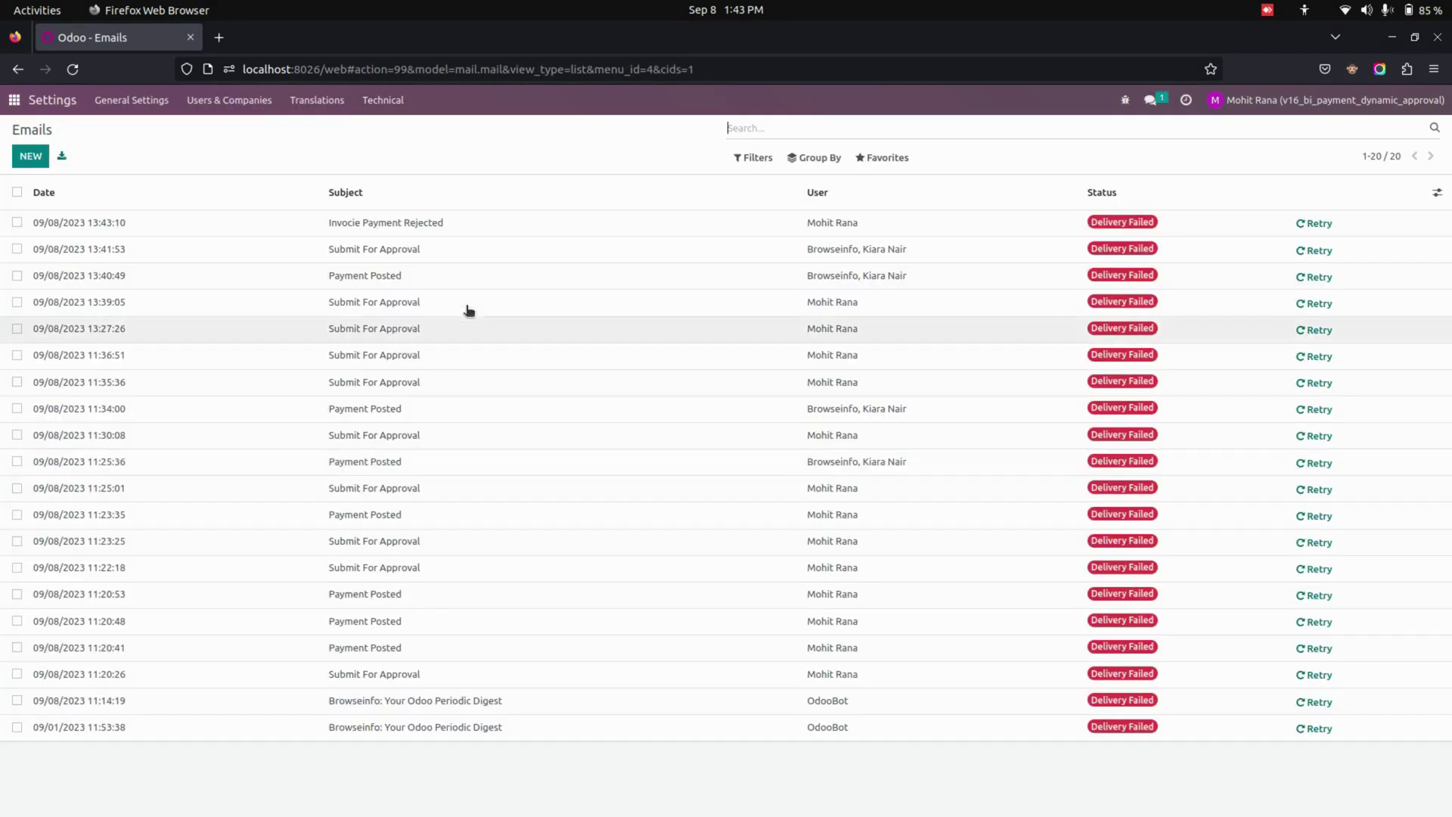
Step: Review the 'Invocie Payment Rejected' email, then return to the Emails list
{"action": "left_click", "coordinate": [545, 220]}
{"action": "scroll", "coordinate": [448, 528], "scroll_direction": "down", "scroll_amount": 3}
{"action": "scroll", "coordinate": [419, 618], "scroll_direction": "up", "scroll_amount": 3}
{"action": "scroll", "coordinate": [419, 616], "scroll_direction": "down", "scroll_amount": 2}
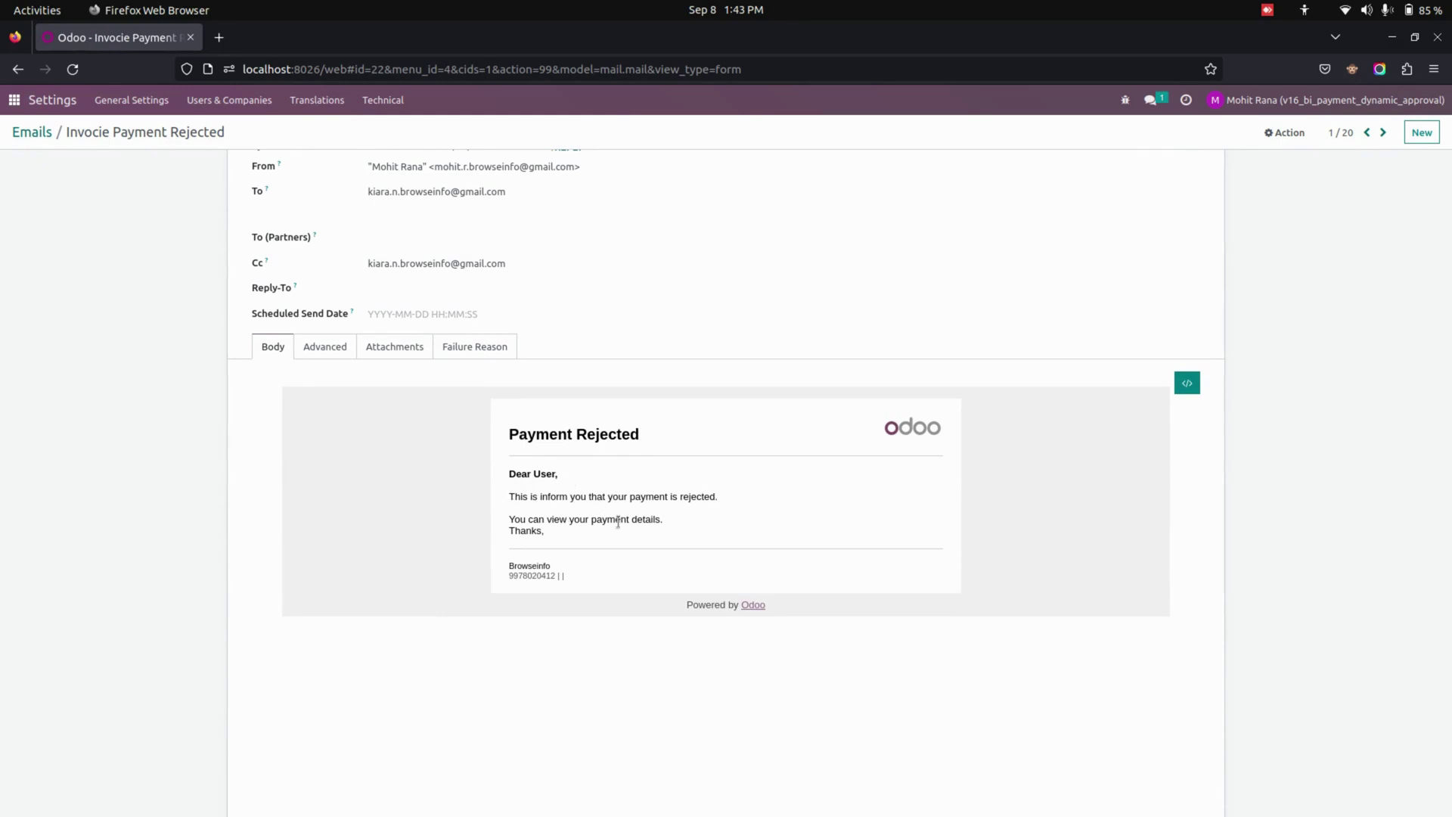
{"action": "scroll", "coordinate": [648, 522], "scroll_direction": "up", "scroll_amount": 3}
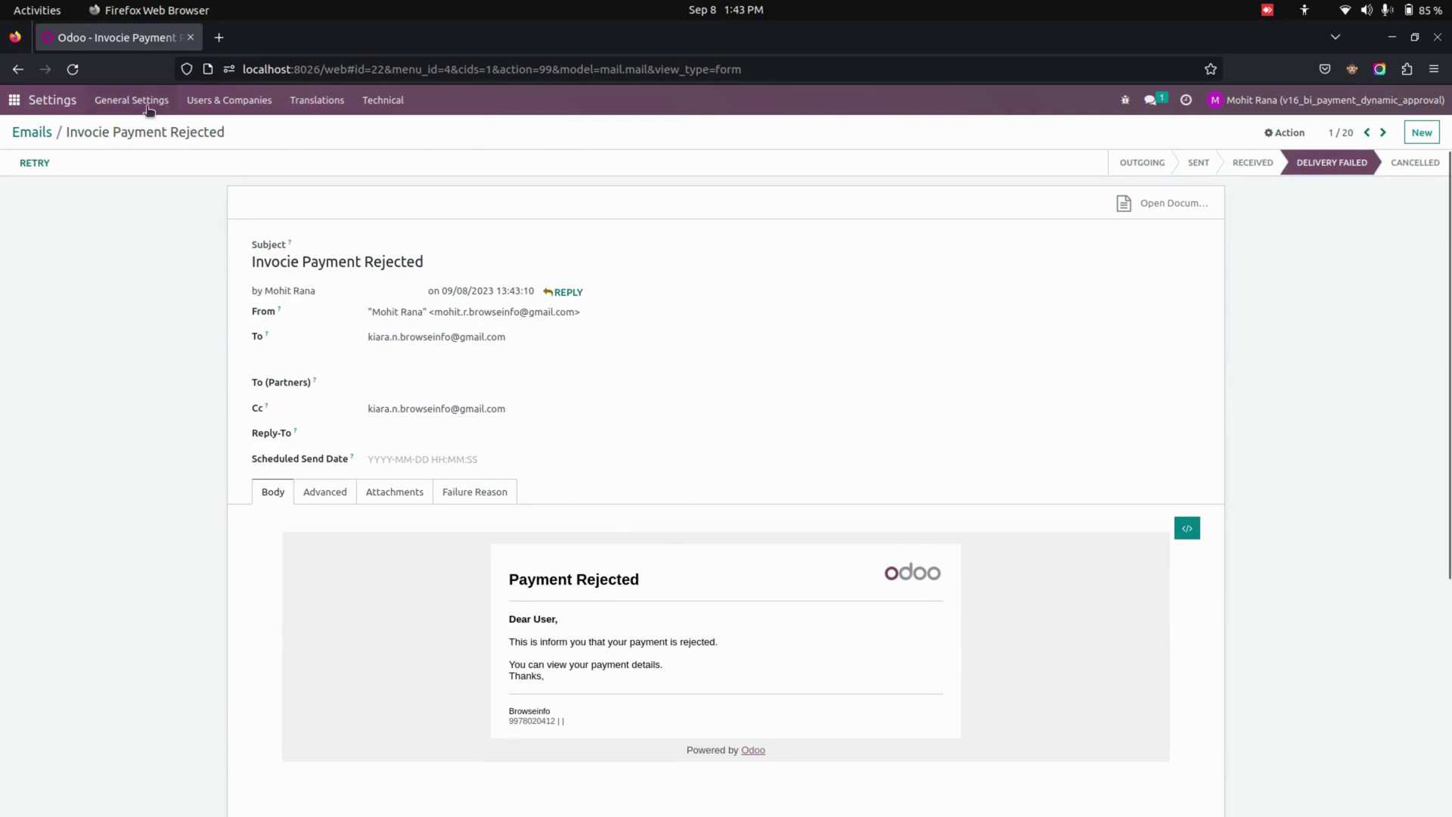
{"action": "left_click", "coordinate": [45, 135]}
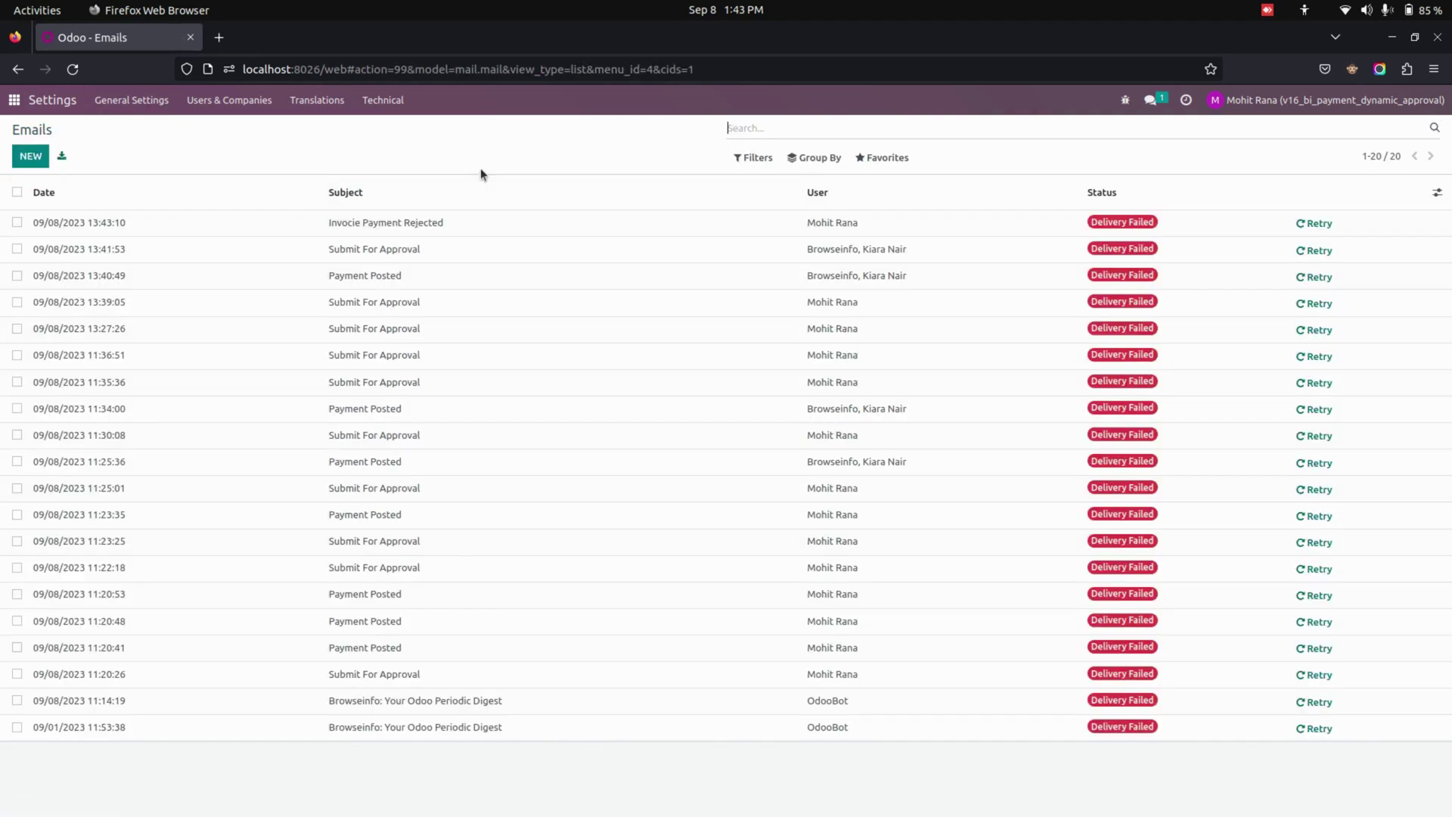